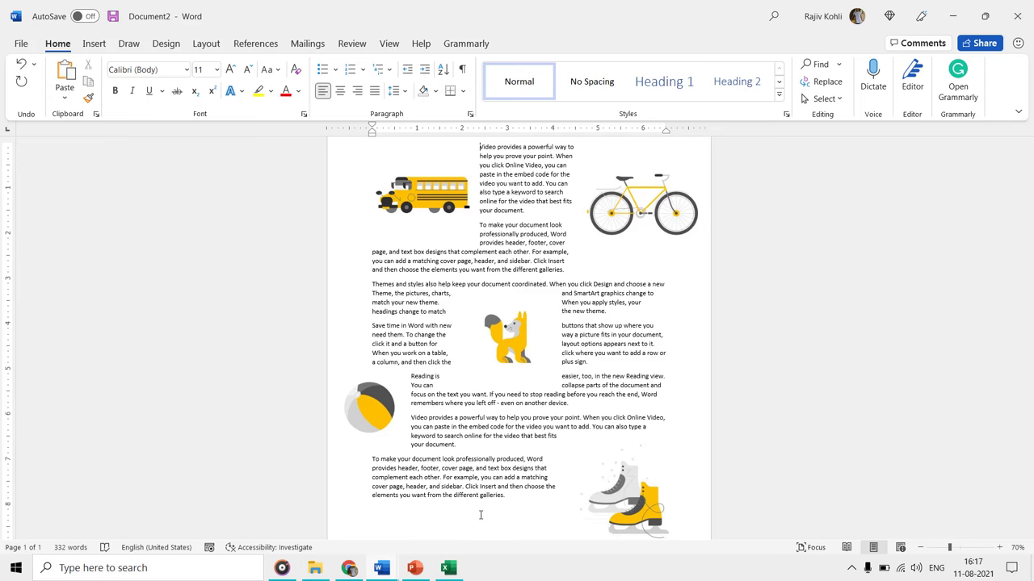
Select the bus picture at the top of the page and show its Wrap Text choices
left_click(401, 210)
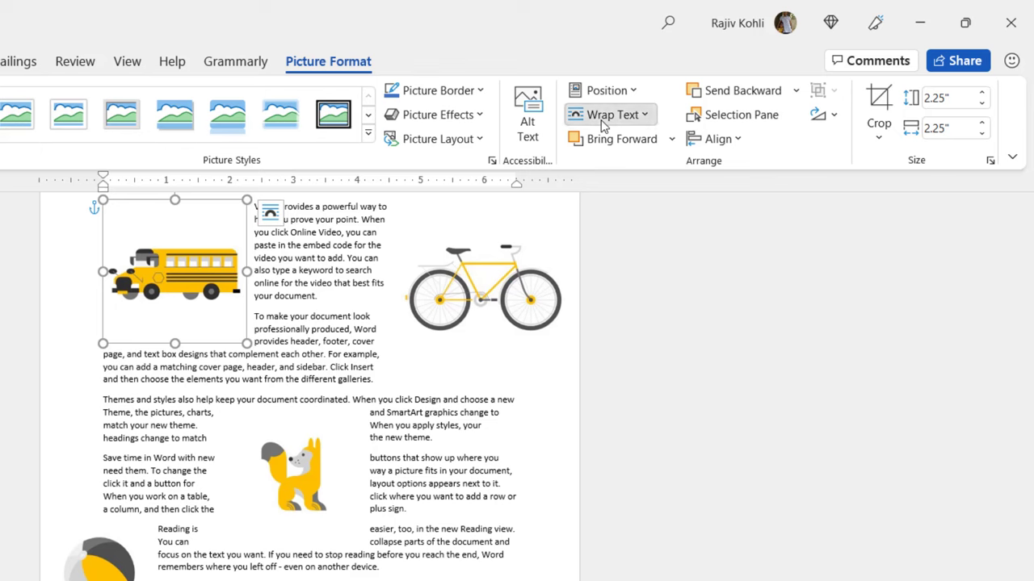
left_click(604, 121)
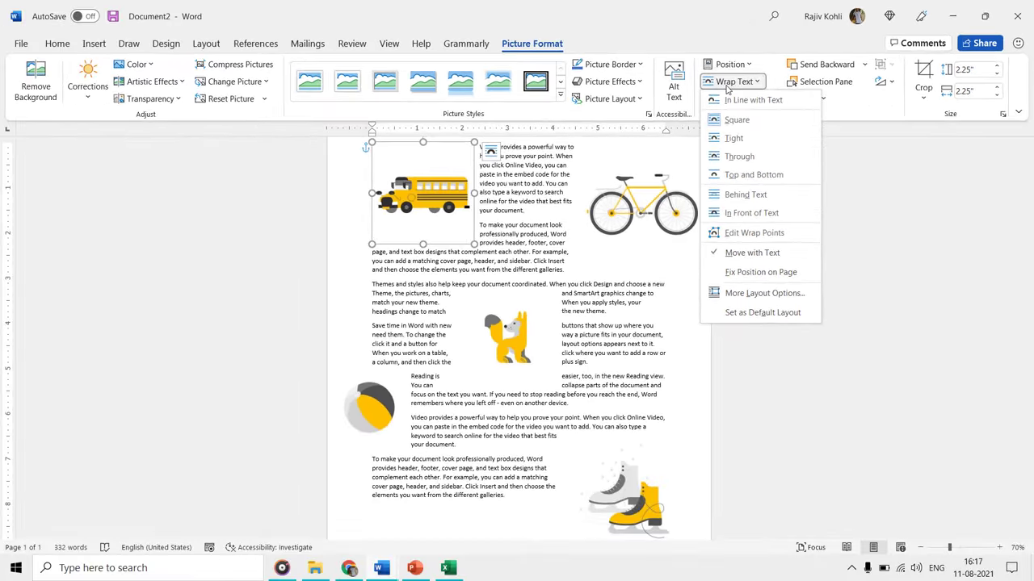
Switch to Document4 and insert the Bus picture from this device
key("Escape")
mouse_move(381, 568)
left_click(472, 510)
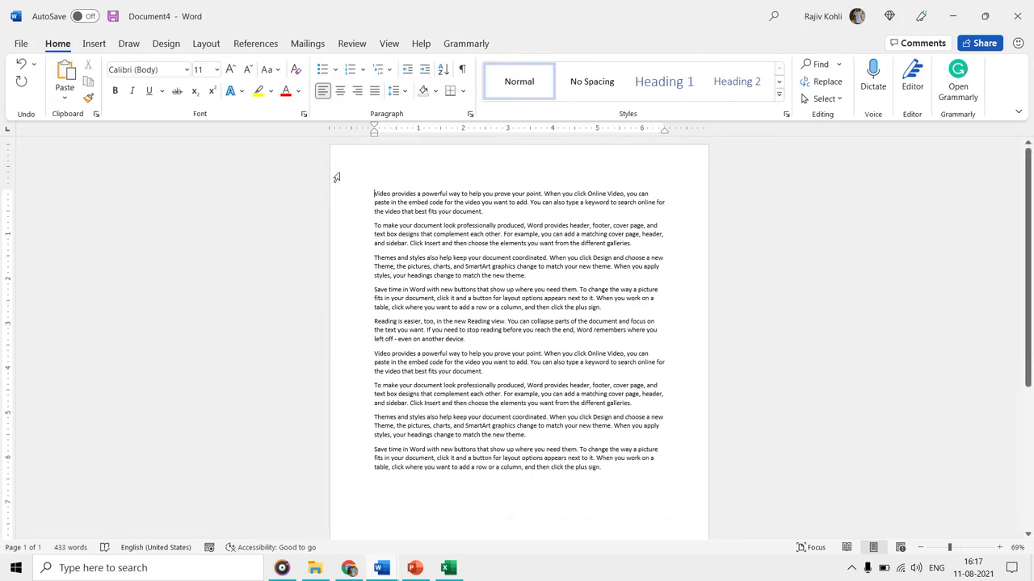
left_click(94, 44)
left_click(147, 81)
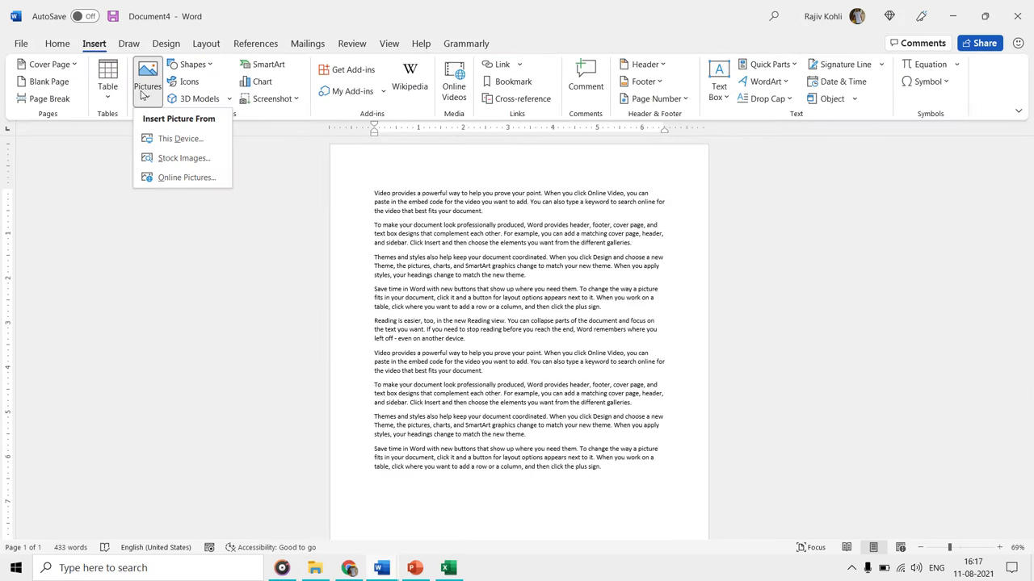
left_click(167, 140)
double_click(236, 198)
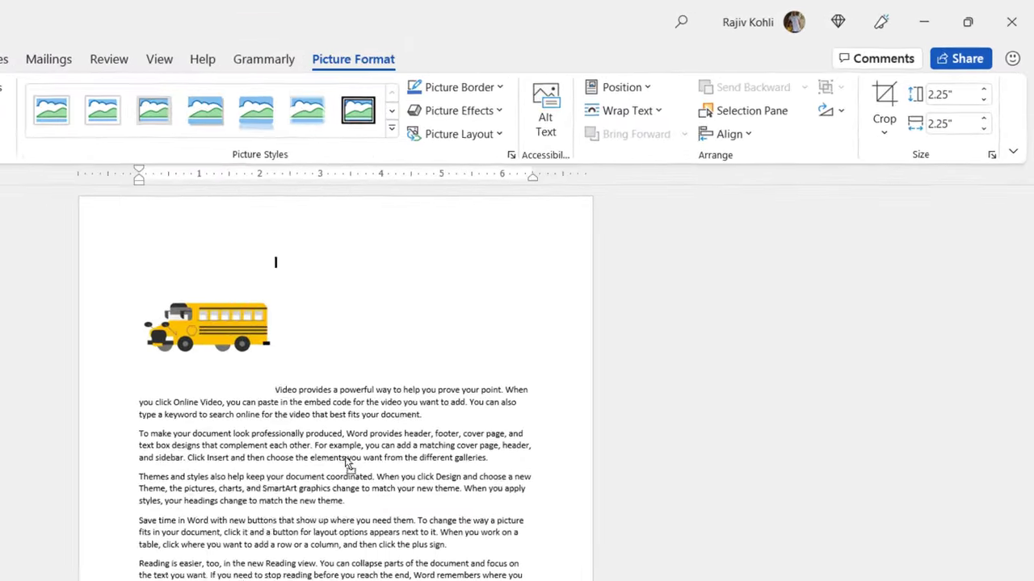
Set the bus picture to Square wrapping and place it top-left beside the text
left_click_drag(394, 225, 529, 338)
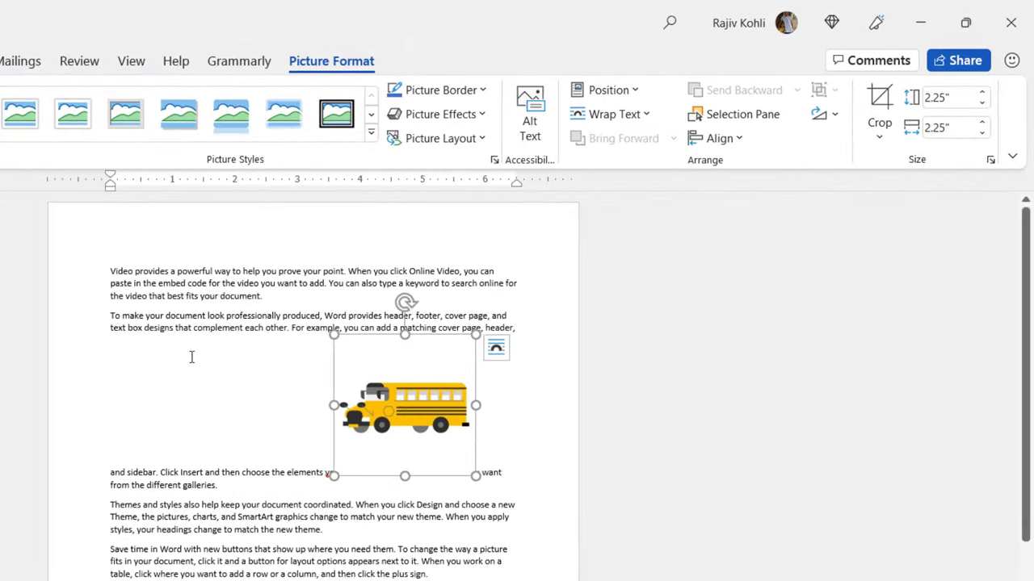
left_click(613, 118)
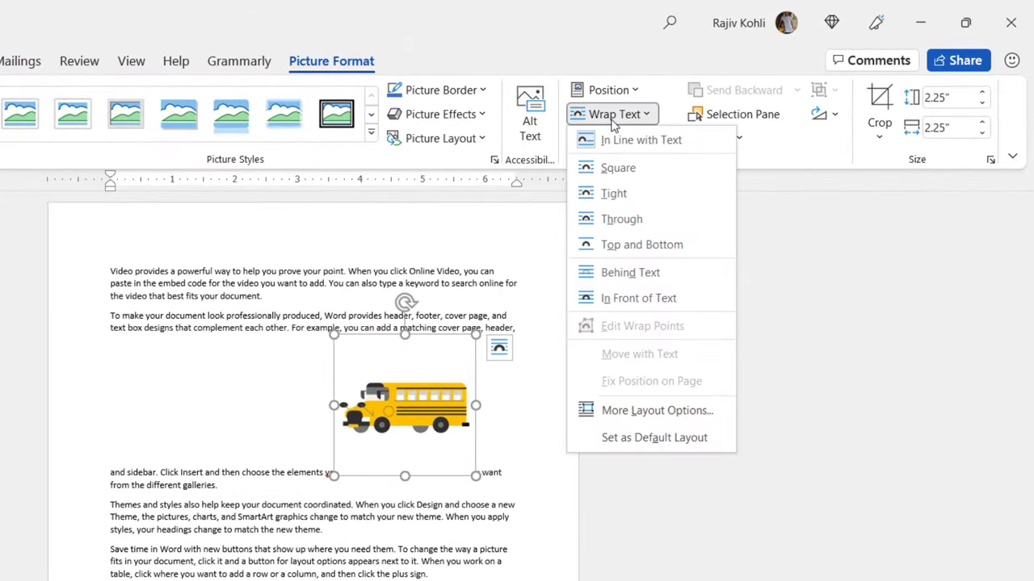
left_click(615, 178)
left_click_drag(423, 408, 210, 334)
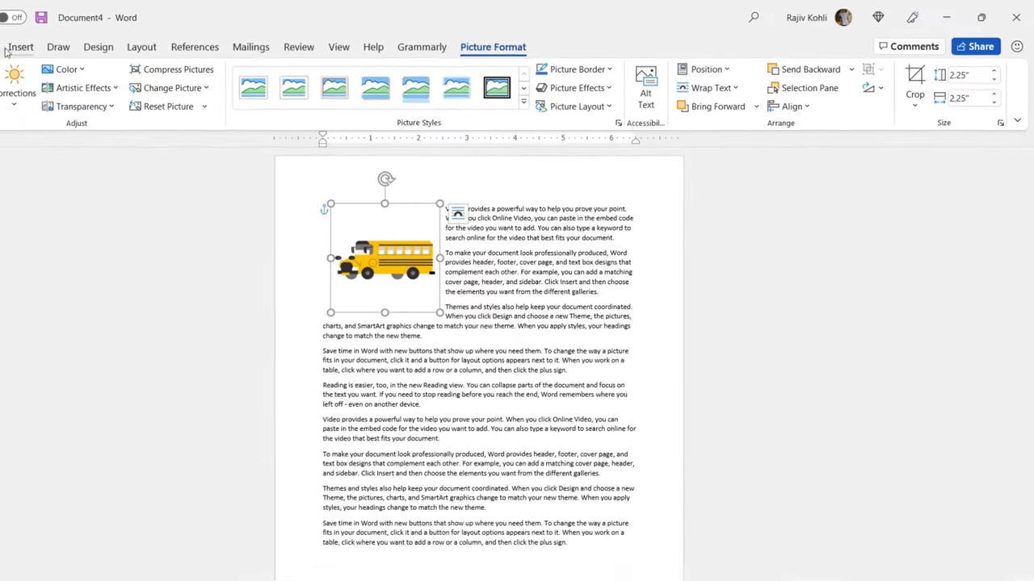
Insert the Fox picture, wrap it Square, and move it beside the lower paragraphs
left_click(26, 46)
left_click(84, 89)
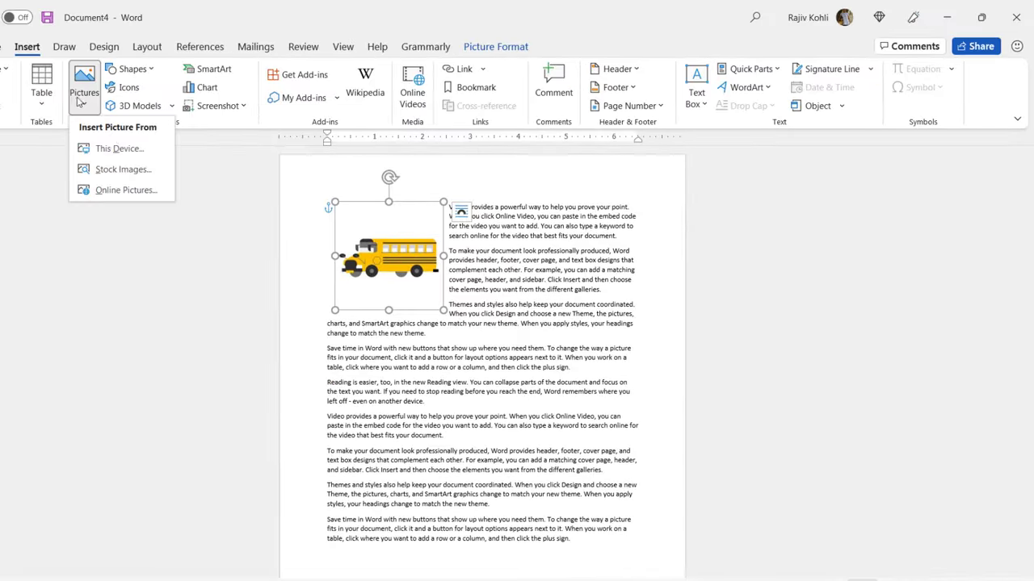
left_click(236, 192)
double_click(337, 214)
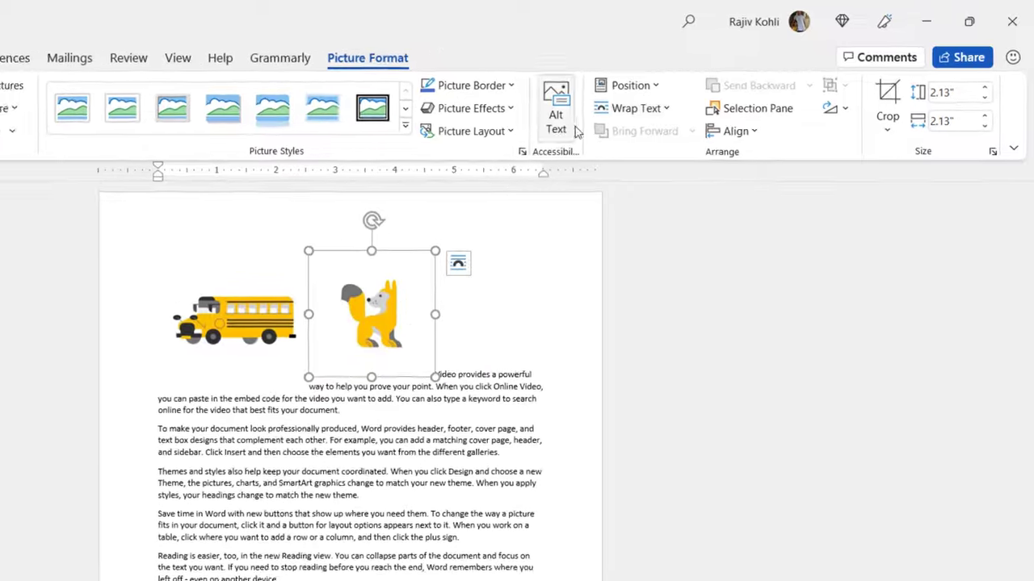
left_click(627, 106)
left_click(630, 162)
left_click_drag(345, 313, 423, 505)
left_click(349, 568)
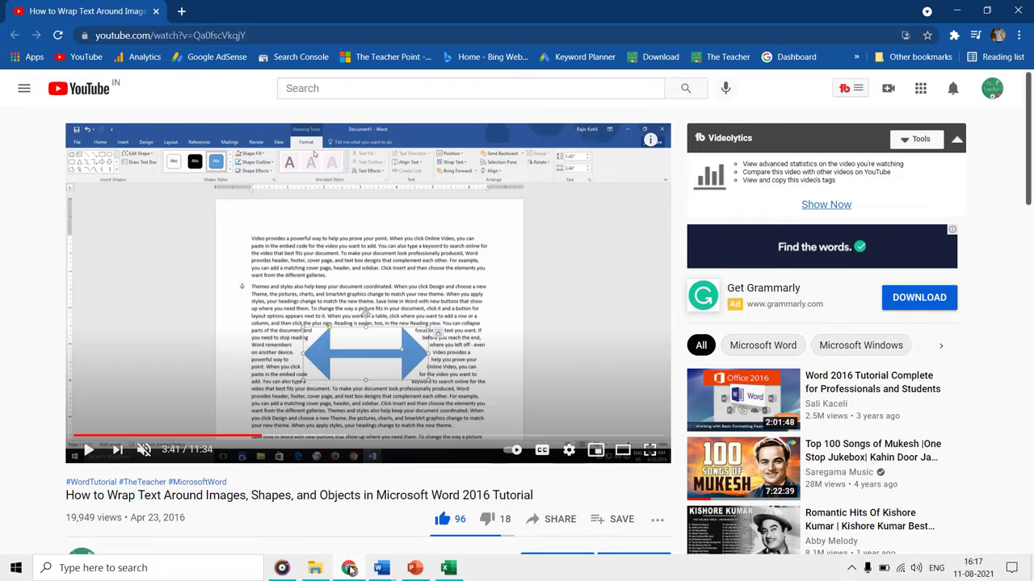
Hide the browser showing the wrap-text tutorial to return to the desktop apps
left_click(350, 568)
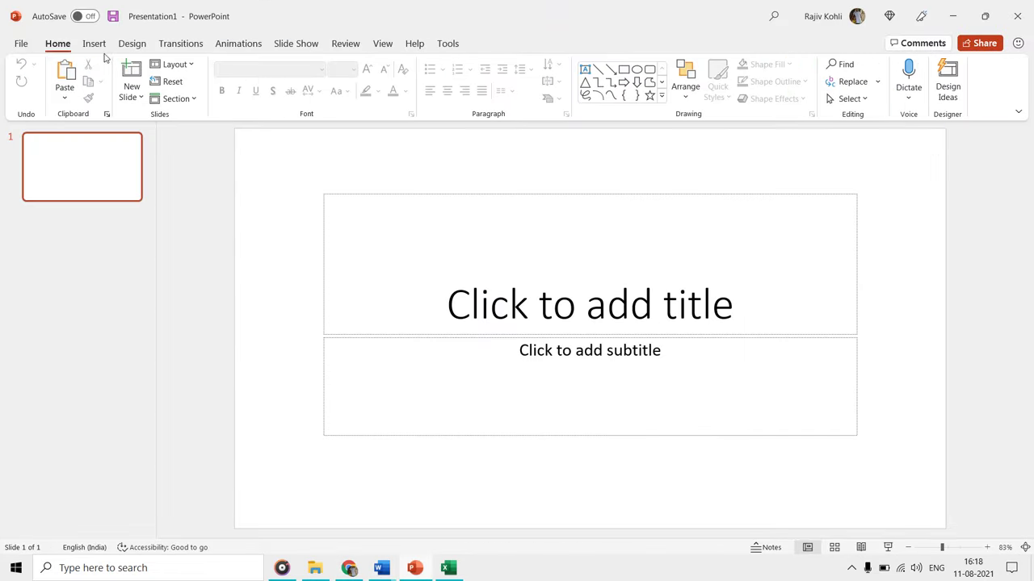
Insert the Bus picture onto the title slide and drag it to the lower-right corner
left_click(94, 44)
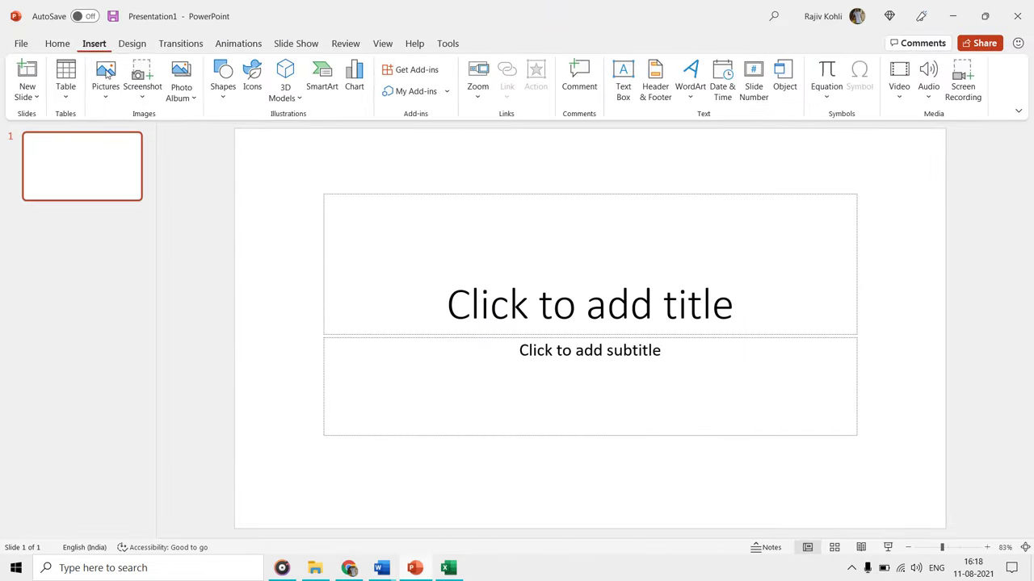
left_click(105, 81)
left_click(134, 139)
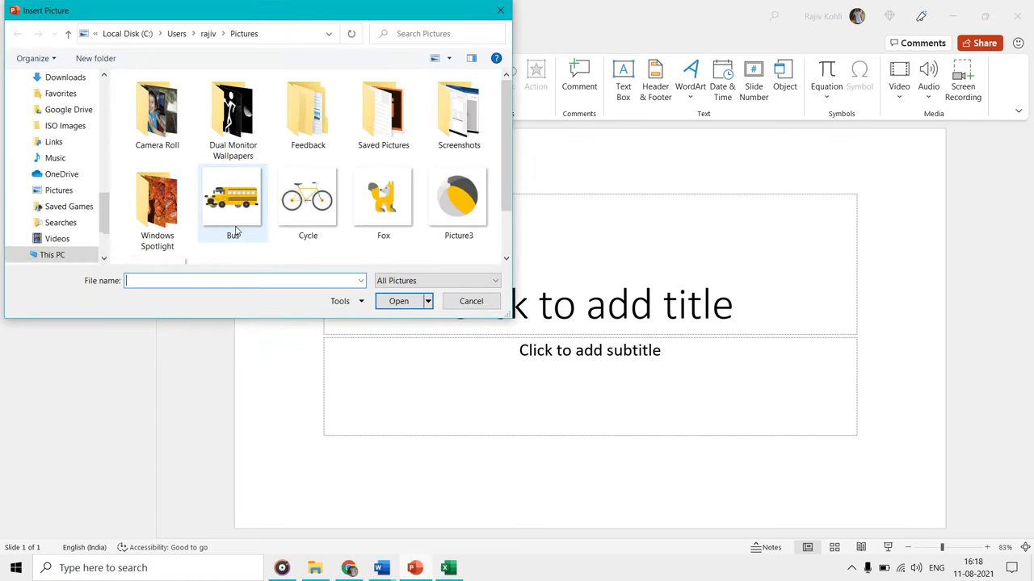
double_click(231, 189)
left_click_drag(592, 327, 333, 202)
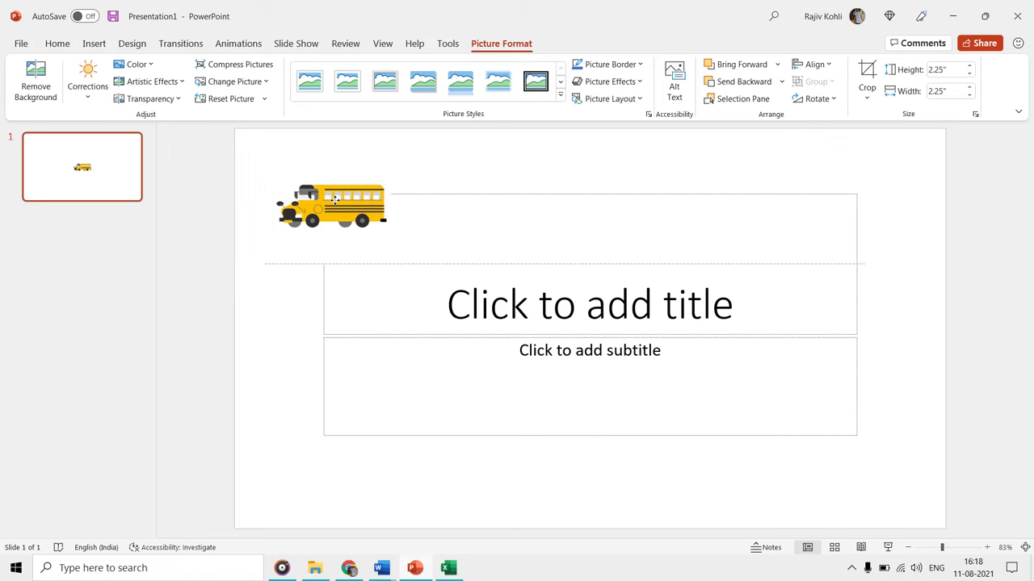
left_click_drag(374, 235, 772, 444)
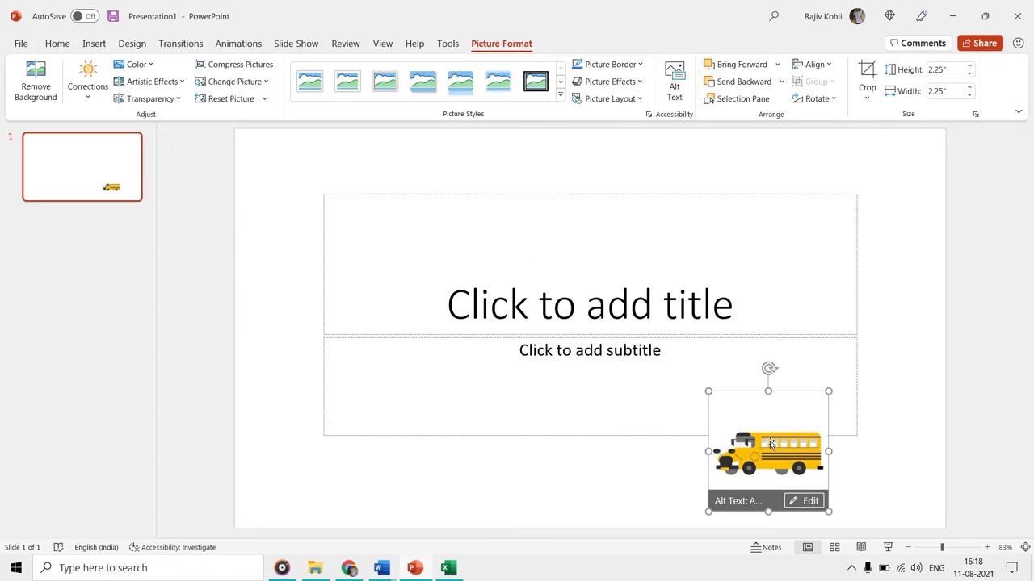
Draw a blue rectangle at the slide's top-left
left_click(94, 42)
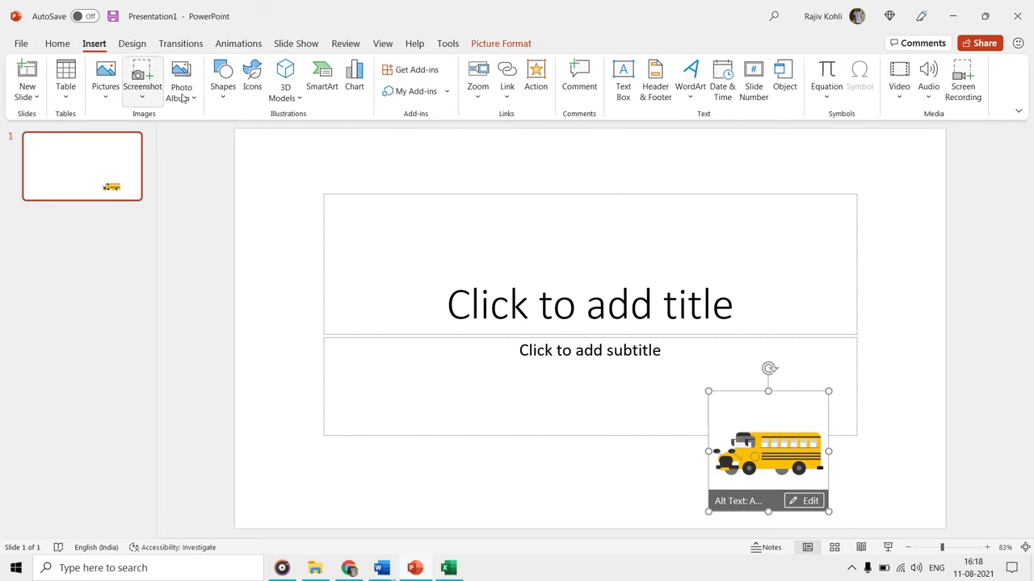
left_click(231, 98)
left_click(258, 143)
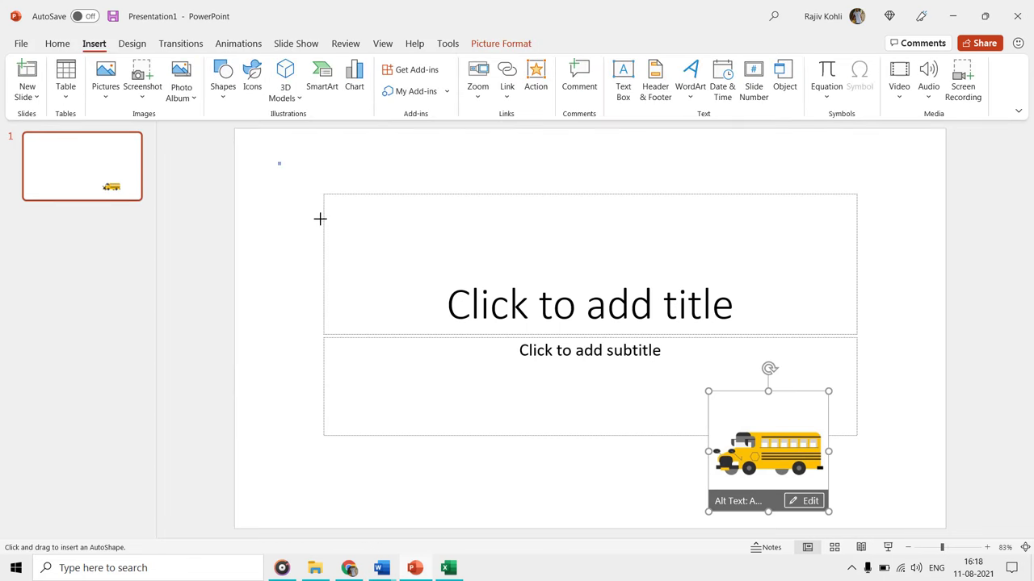
left_click_drag(278, 162, 361, 238)
Insert the abacus icon and move it to the subtitle's lower-left
left_click(93, 43)
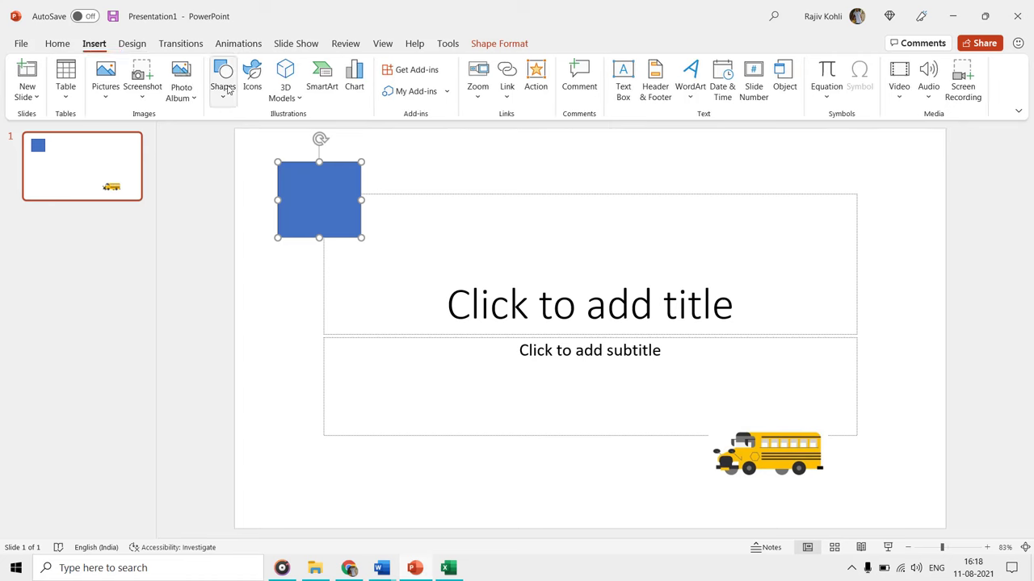
left_click(252, 81)
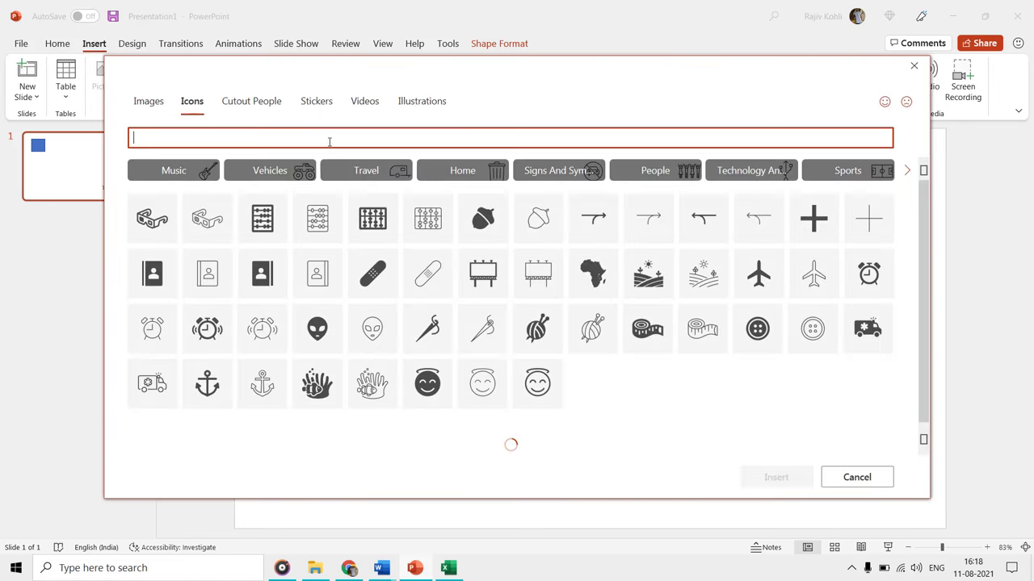
left_click(326, 212)
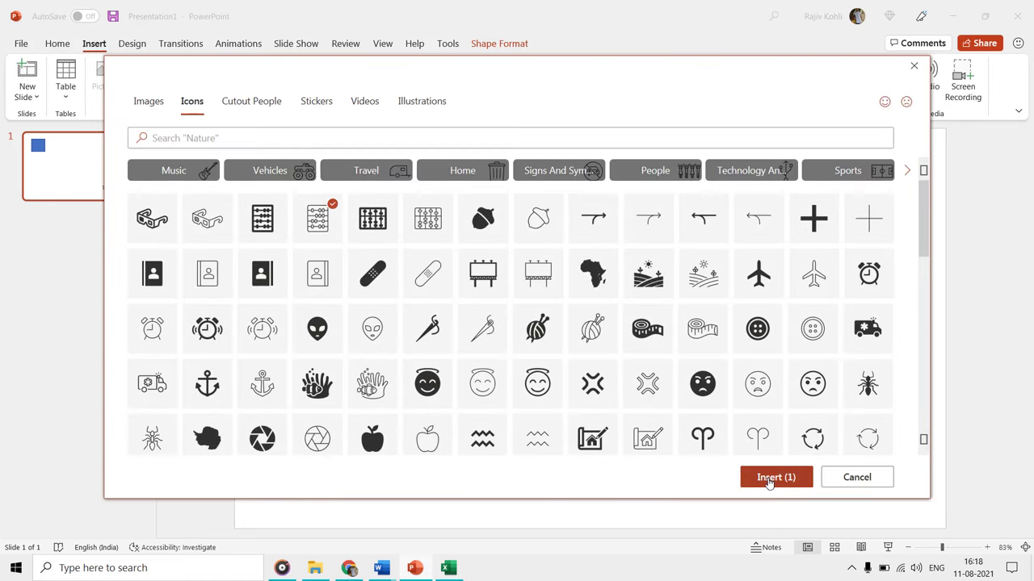
left_click(771, 480)
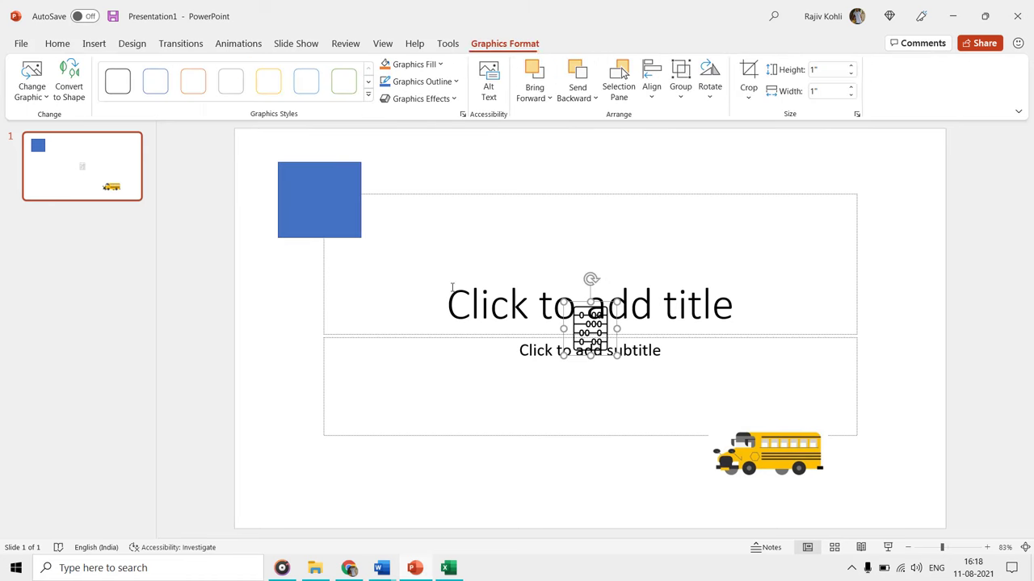
left_click_drag(591, 327, 456, 419)
Select the rectangle, bus picture and abacus icon in turn to review their format options
left_click(347, 189)
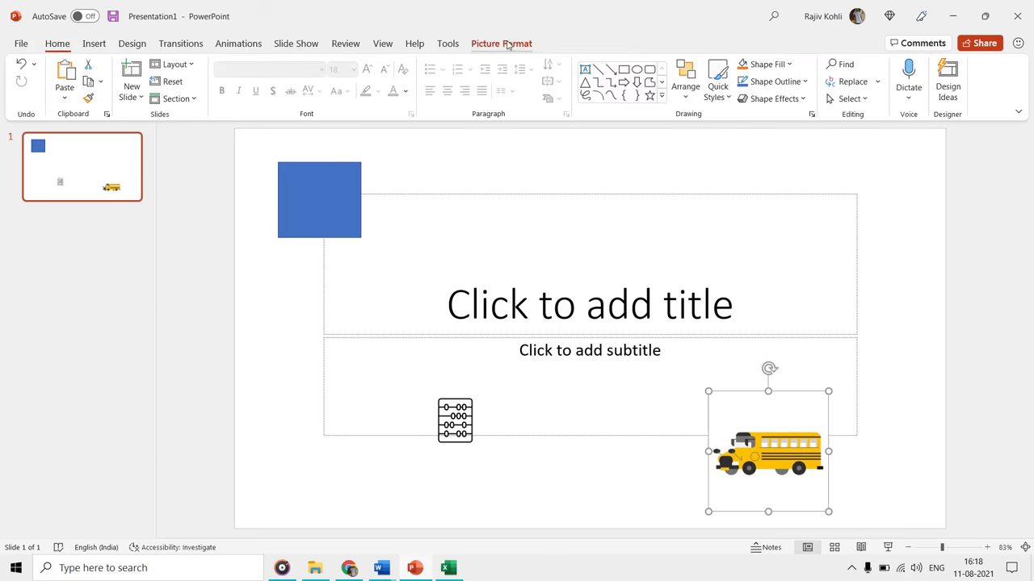
left_click(501, 43)
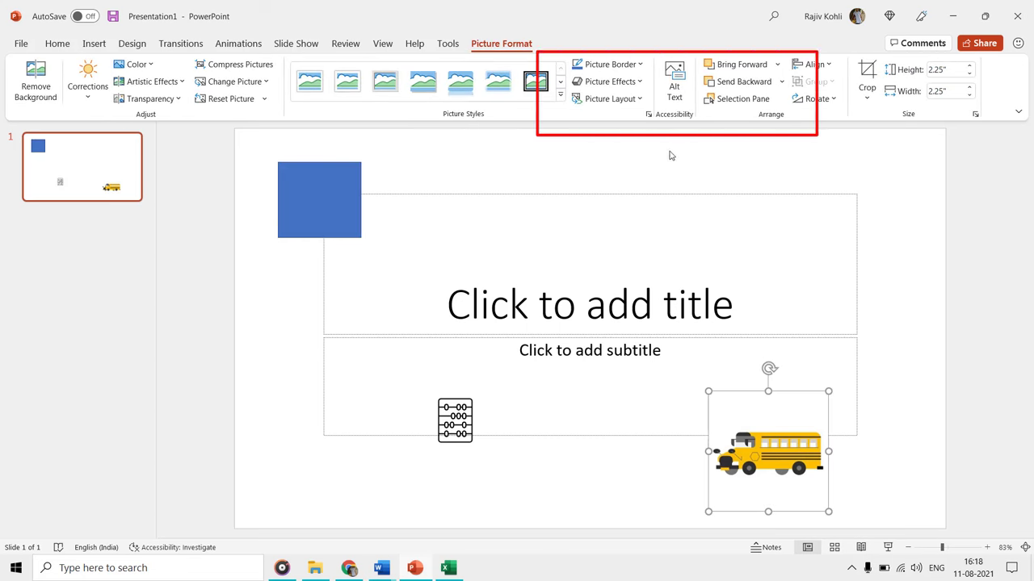
left_click(319, 199)
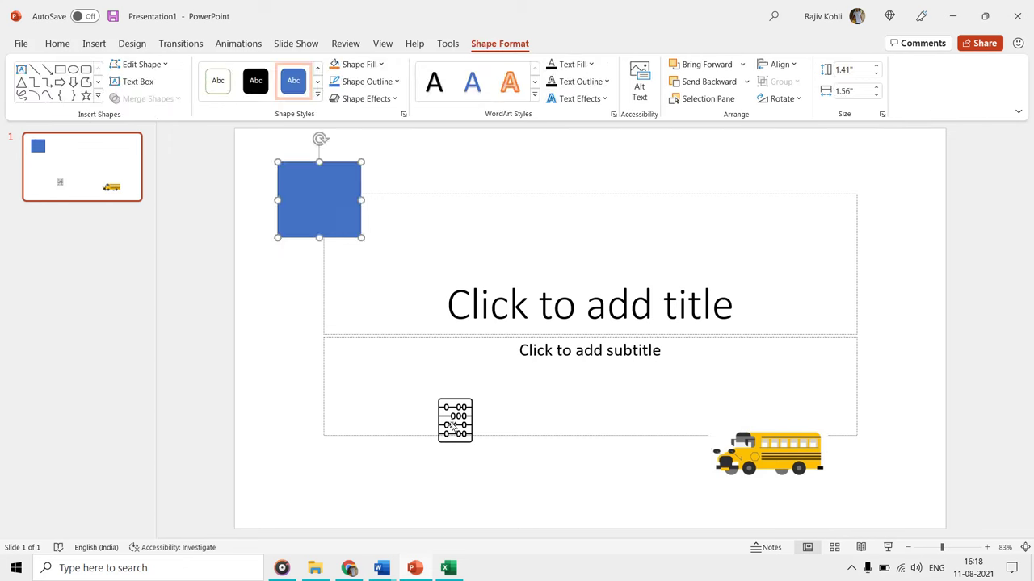
left_click(455, 424)
left_click(499, 46)
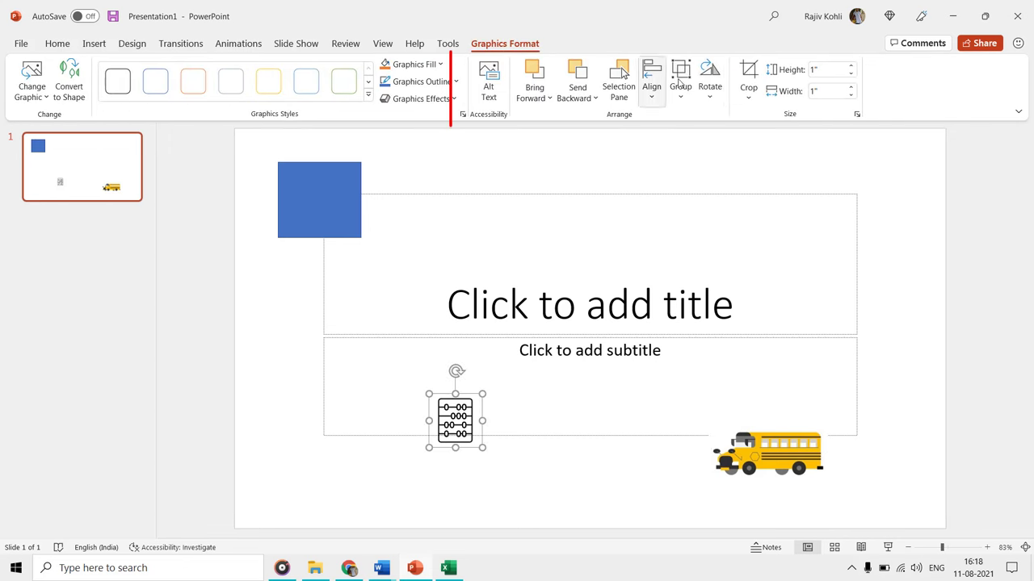
left_click(781, 457)
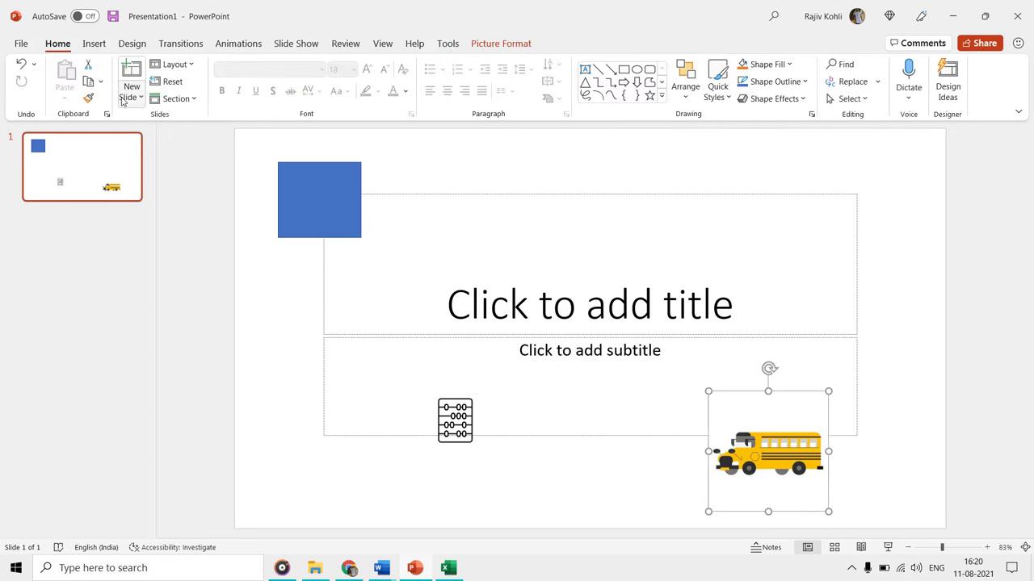
left_click(132, 97)
Add a blank second slide and draw a text box reading 'Sample Text' near its top-left
left_click(154, 273)
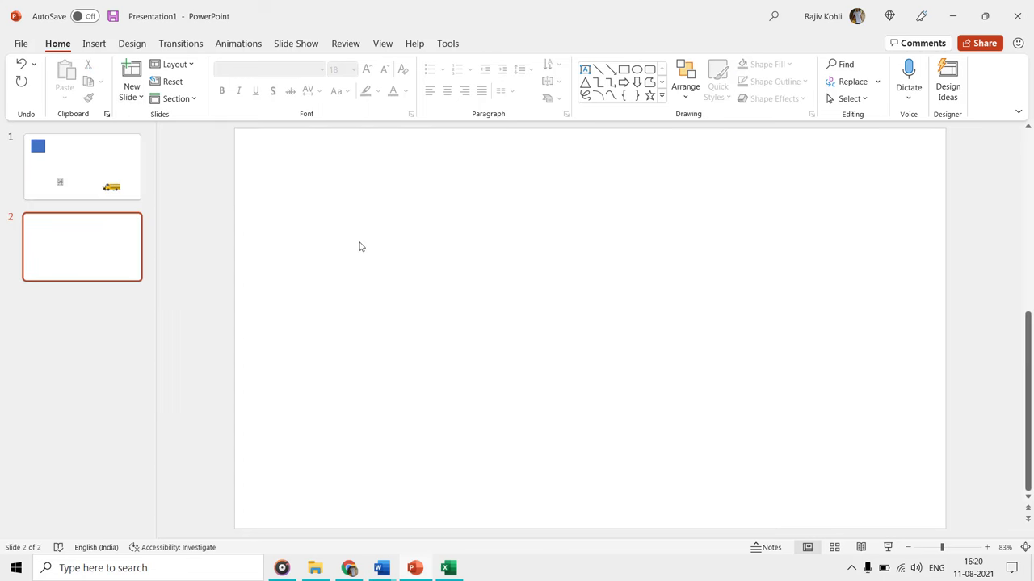
left_click(93, 43)
left_click(223, 81)
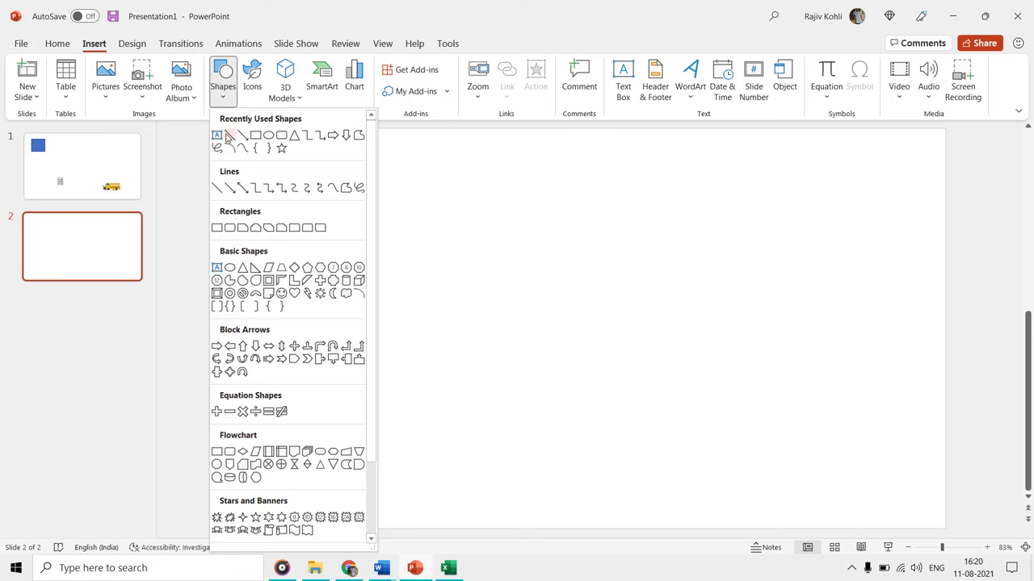
left_click(223, 132)
left_click_drag(342, 189, 565, 269)
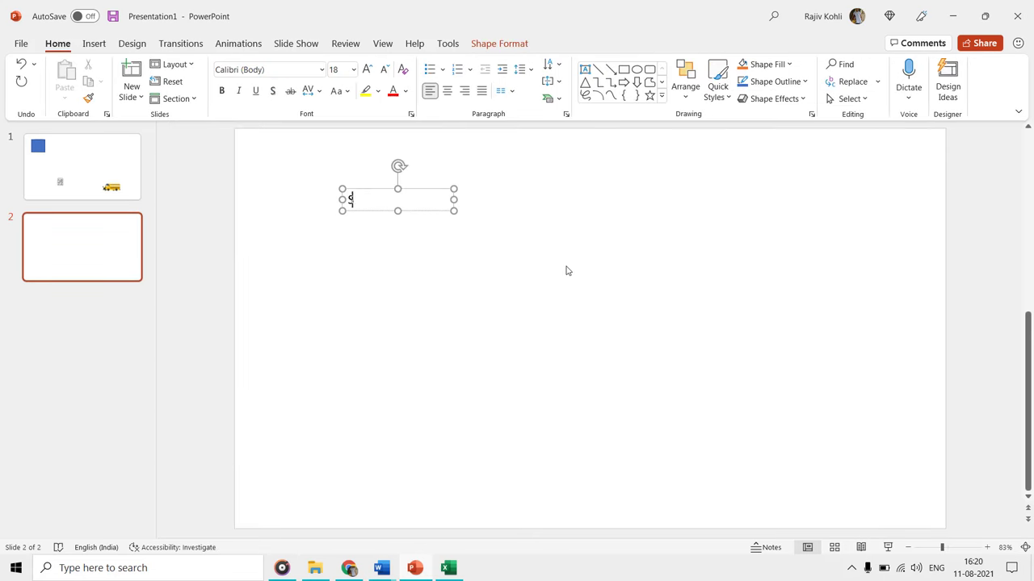
type("Sample Text")
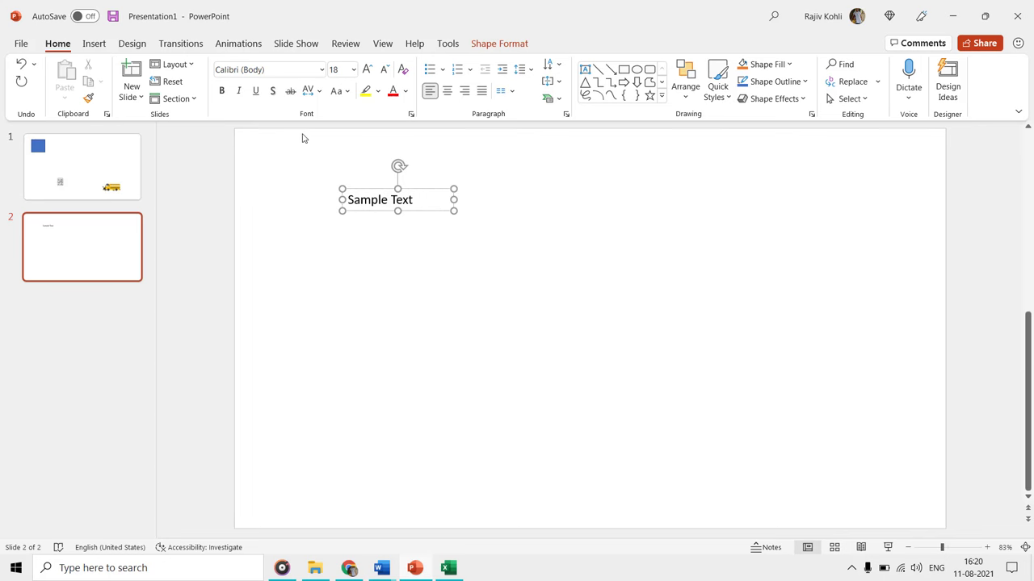
Insert the Fox picture and move it beside the Sample Text box
left_click(94, 43)
left_click(105, 86)
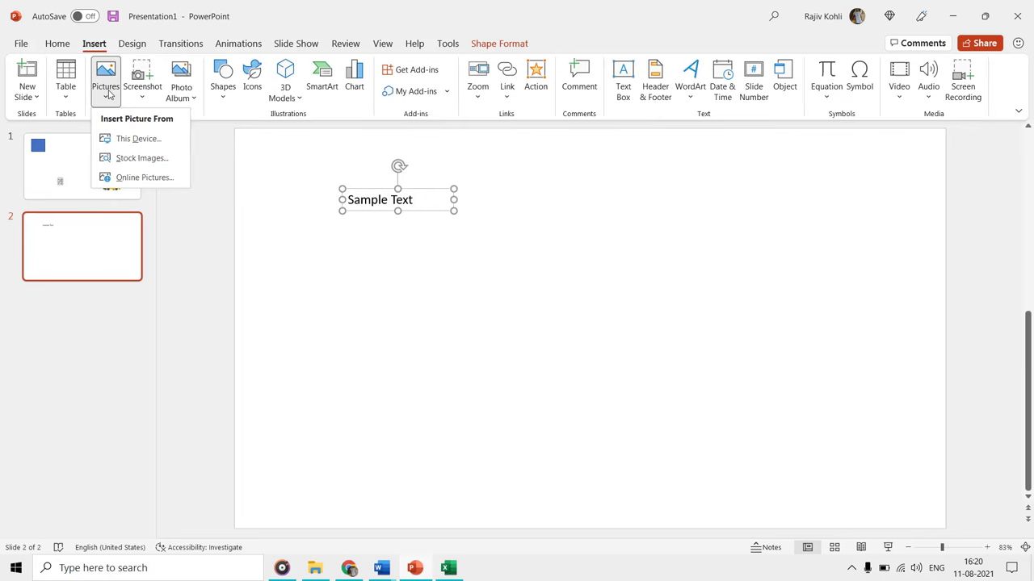
left_click(119, 142)
double_click(395, 223)
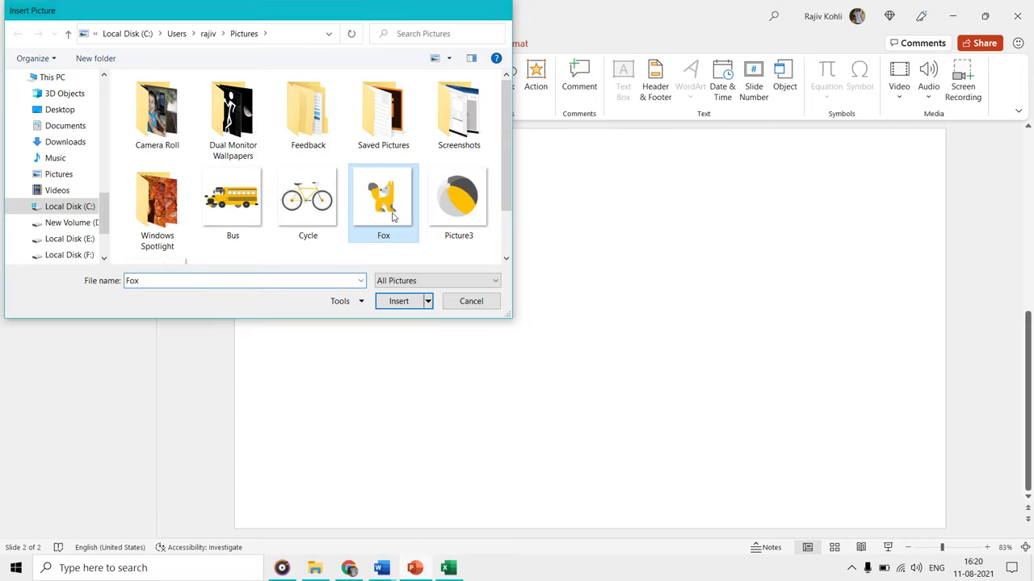
left_click_drag(595, 314, 527, 263)
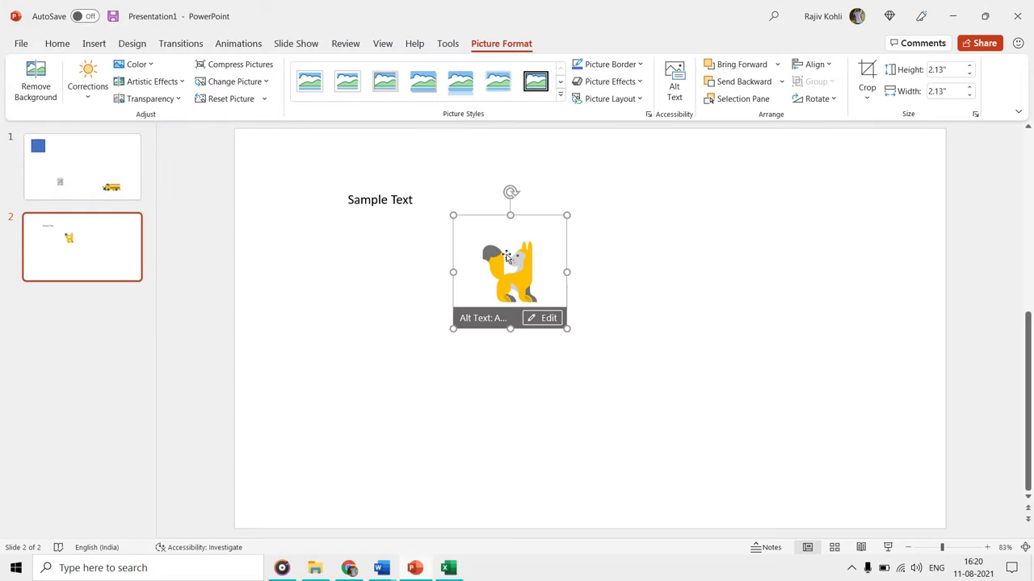
left_click(739, 99)
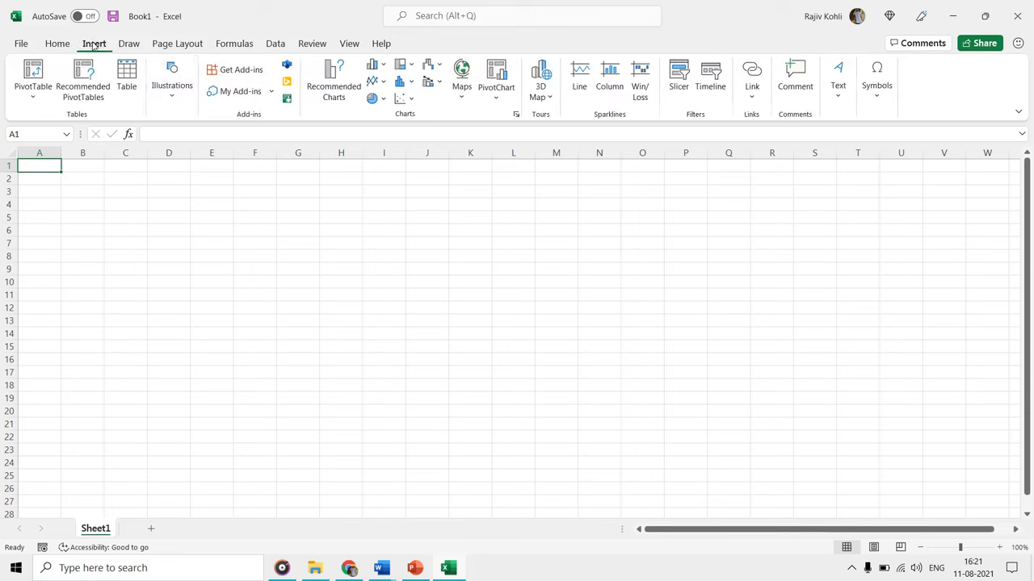
Insert the Picture3 ball image and move it to around columns E–F
left_click(172, 80)
left_click(166, 146)
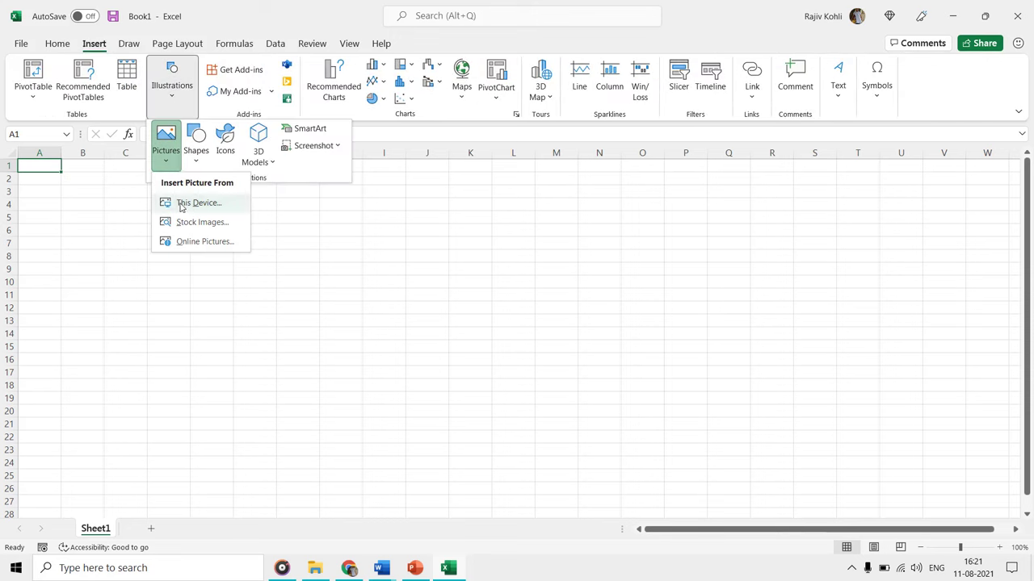
left_click(201, 203)
double_click(447, 201)
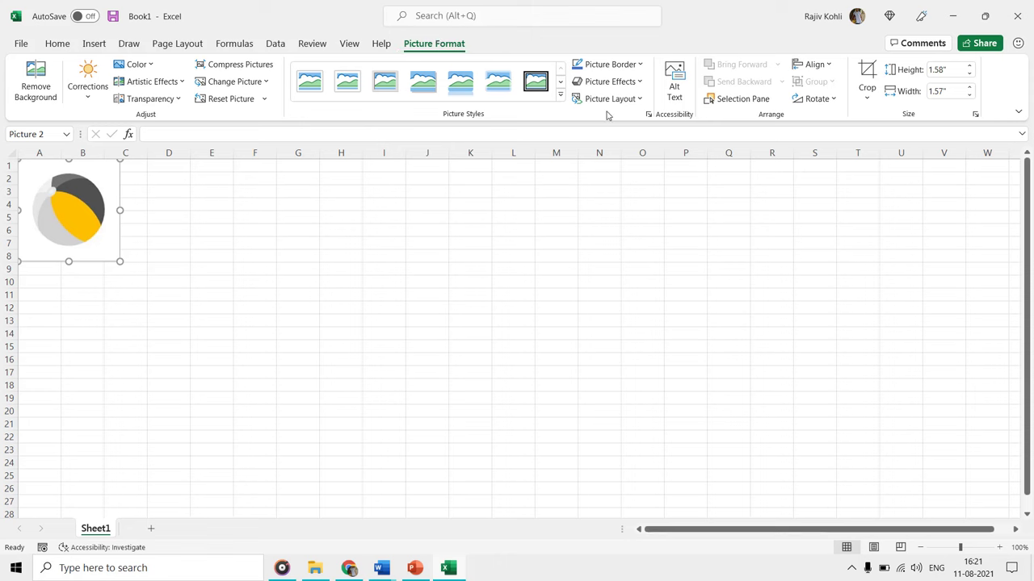
left_click_drag(58, 198, 248, 265)
Draw a blue oval to the right of the ball picture
left_click(94, 42)
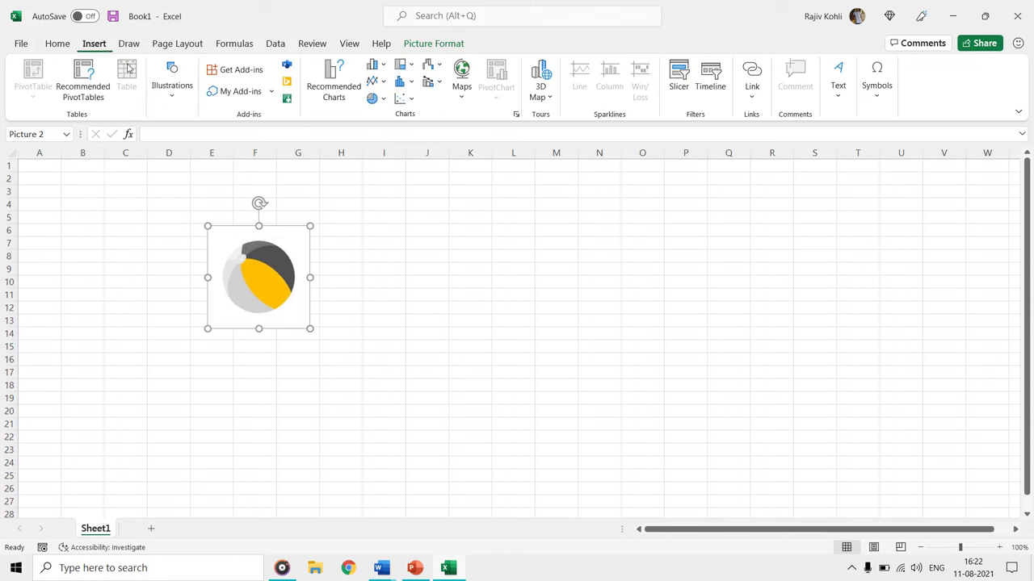
left_click(176, 92)
left_click(196, 145)
left_click(212, 329)
left_click_drag(390, 210, 540, 339)
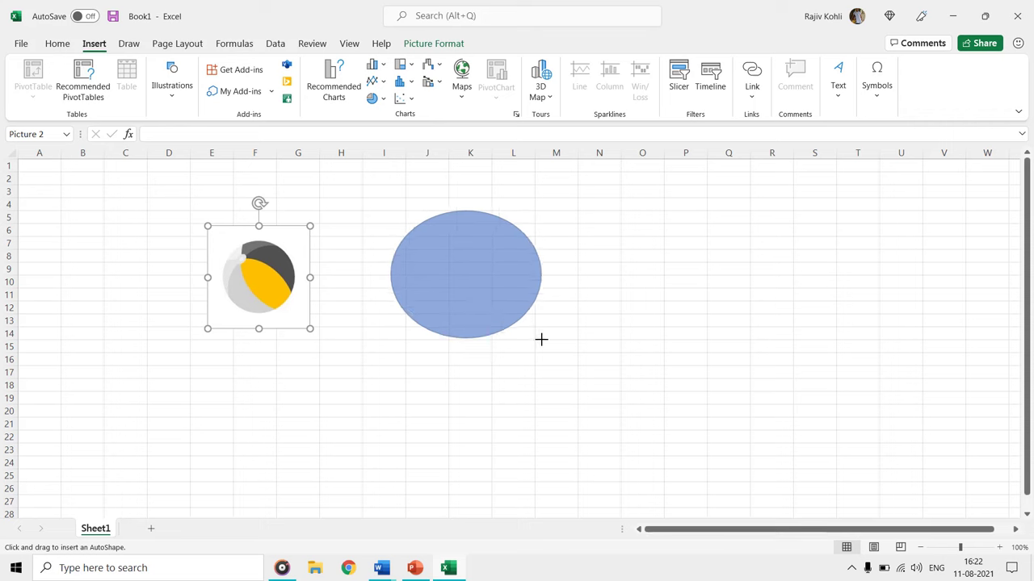
mouse_move(462, 263)
left_mouse_down()
mouse_move(498, 297)
mouse_move(472, 276)
left_mouse_up()
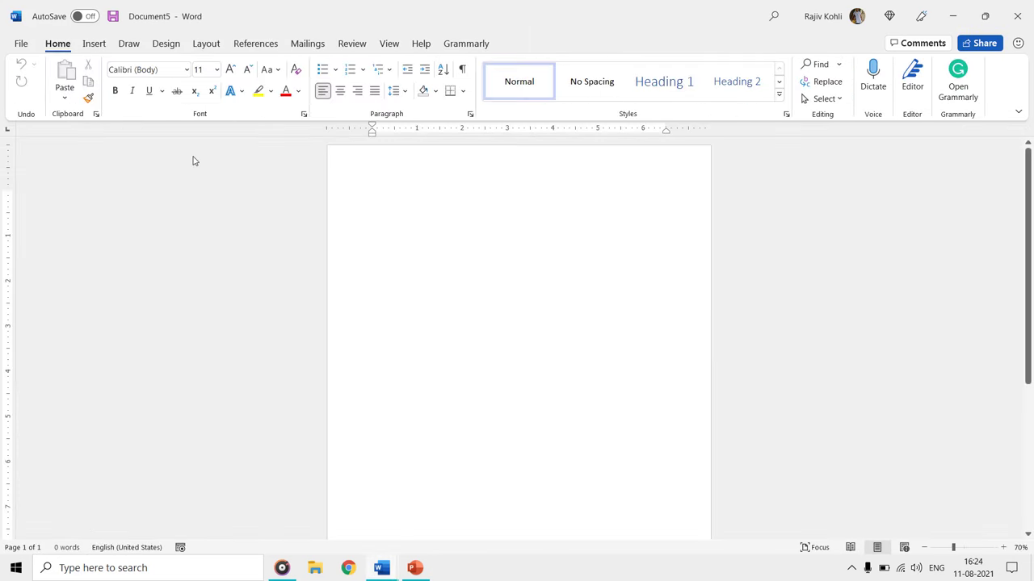
Draw a text box near the top of the page and insert the Shoes picture into it
left_click(93, 44)
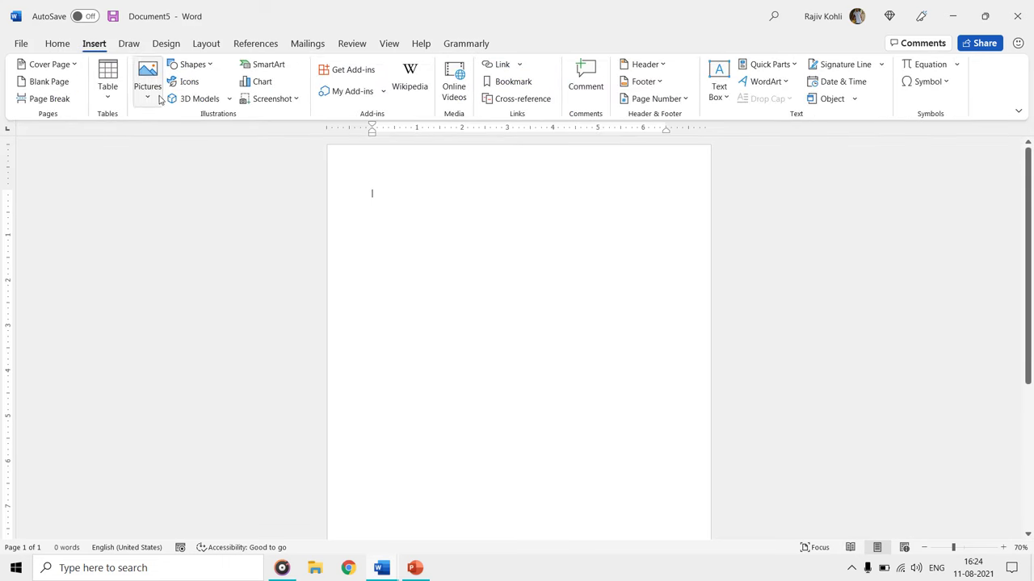
left_click(194, 65)
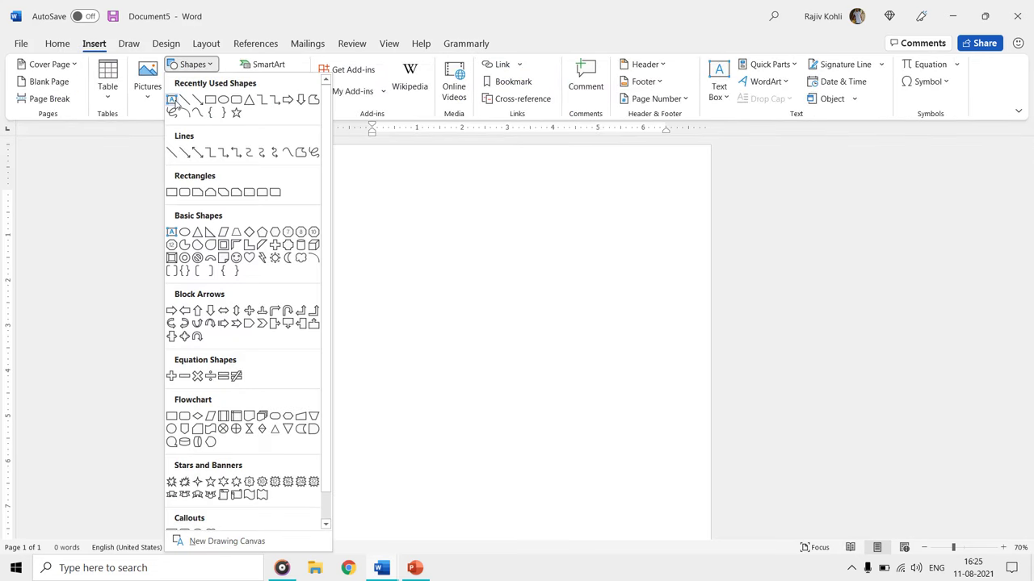
left_click(172, 100)
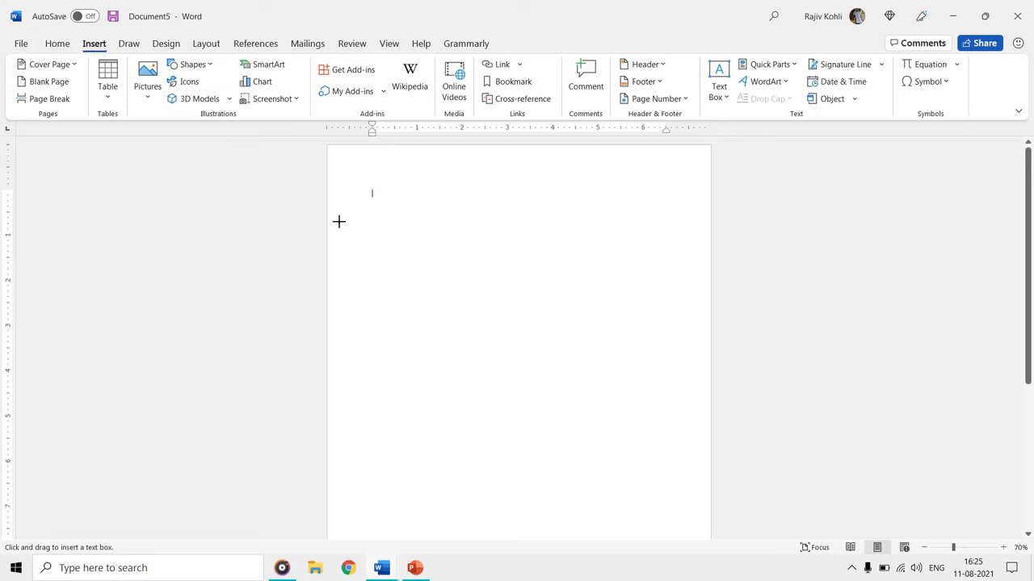
left_click_drag(437, 214, 596, 305)
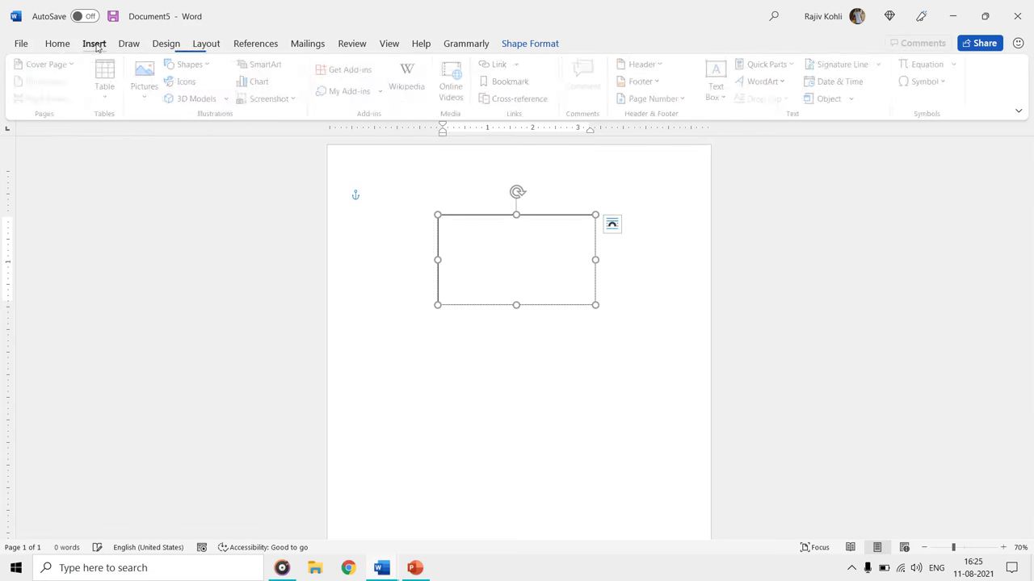
left_click(145, 87)
left_click(184, 139)
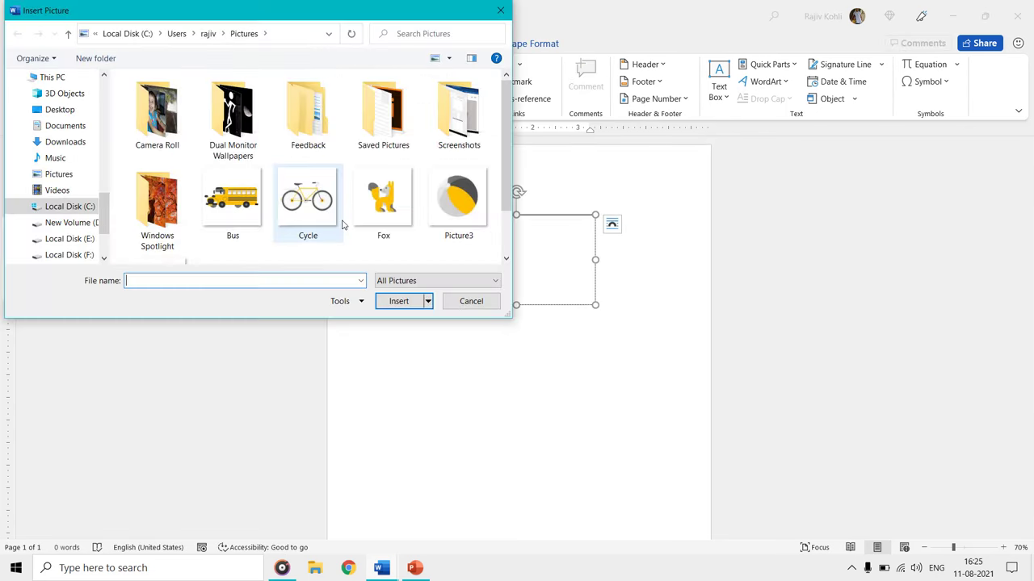
scroll(418, 239, "down", 1)
double_click(189, 214)
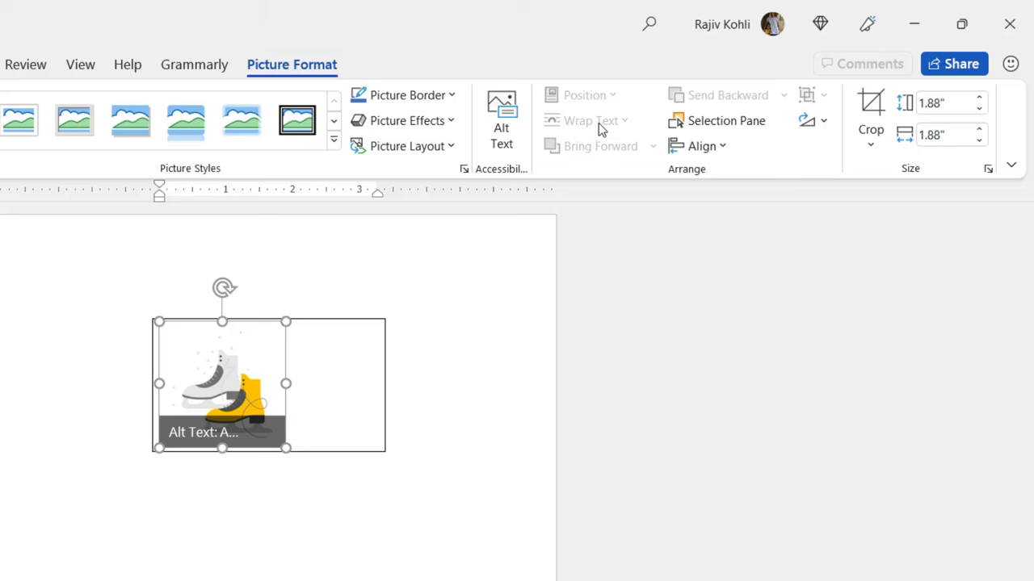
Check the box's Wrap Text options and move the skates box toward the upper left
left_click(354, 323)
left_click(291, 67)
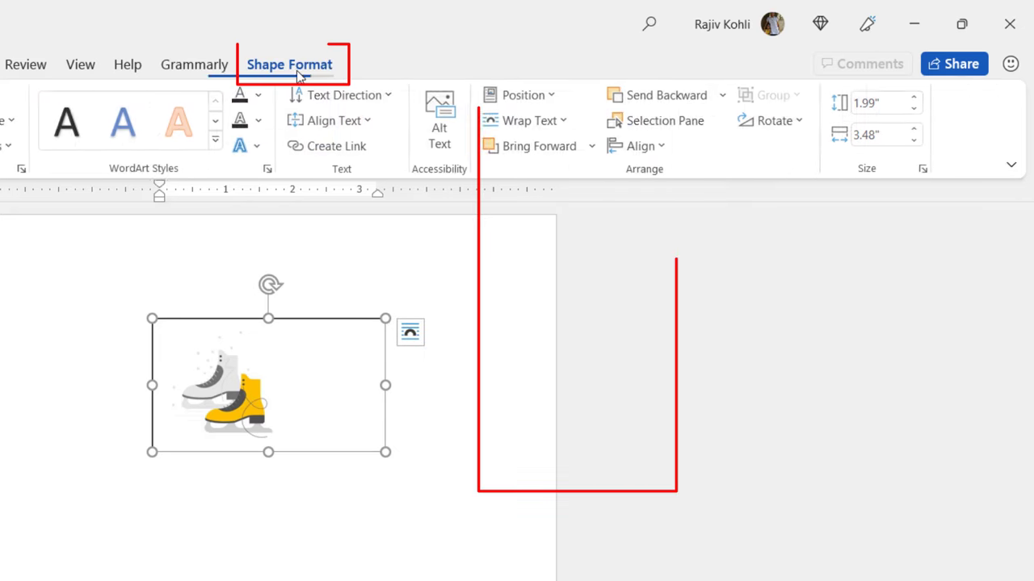
left_click(521, 121)
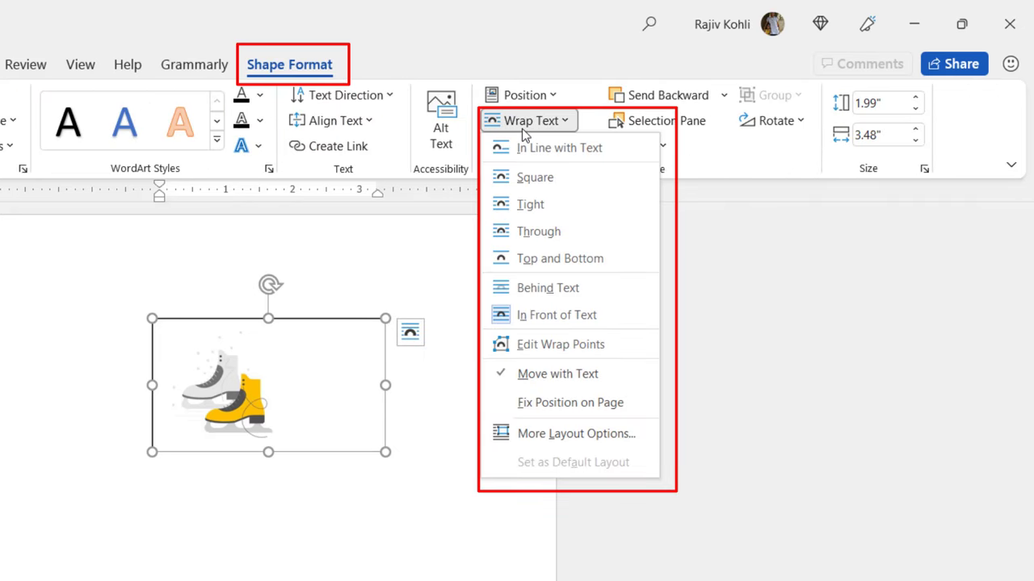
left_click(522, 123)
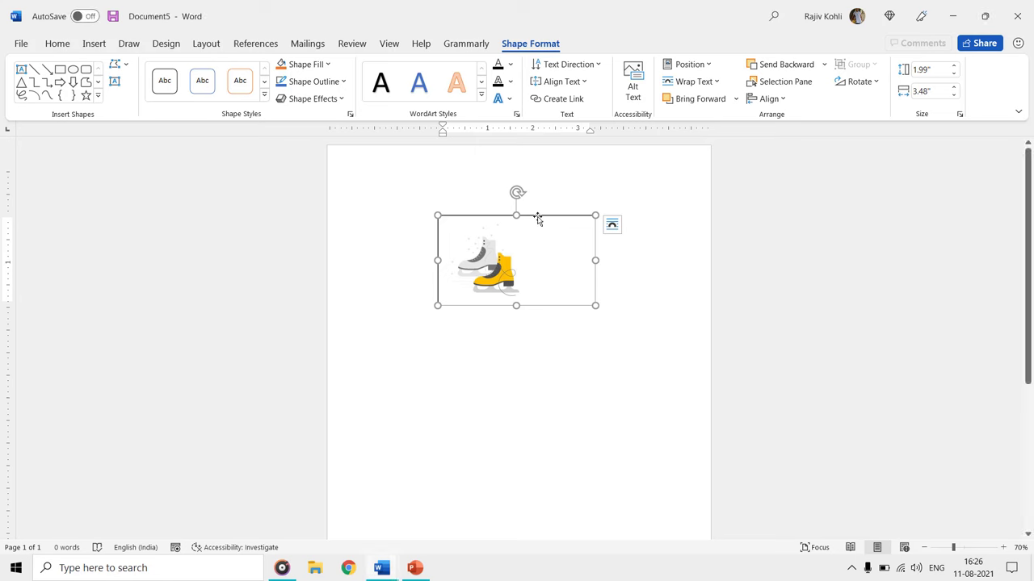
left_click_drag(537, 224, 479, 223)
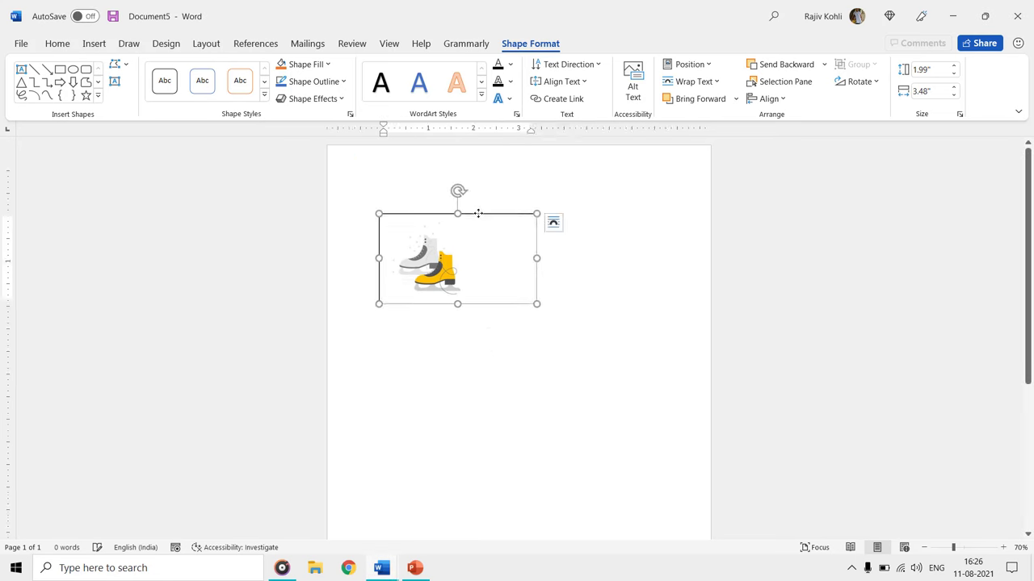
left_click(372, 335)
left_click(94, 44)
Insert a 3x3 table below the box and add the Fox picture
left_click(107, 81)
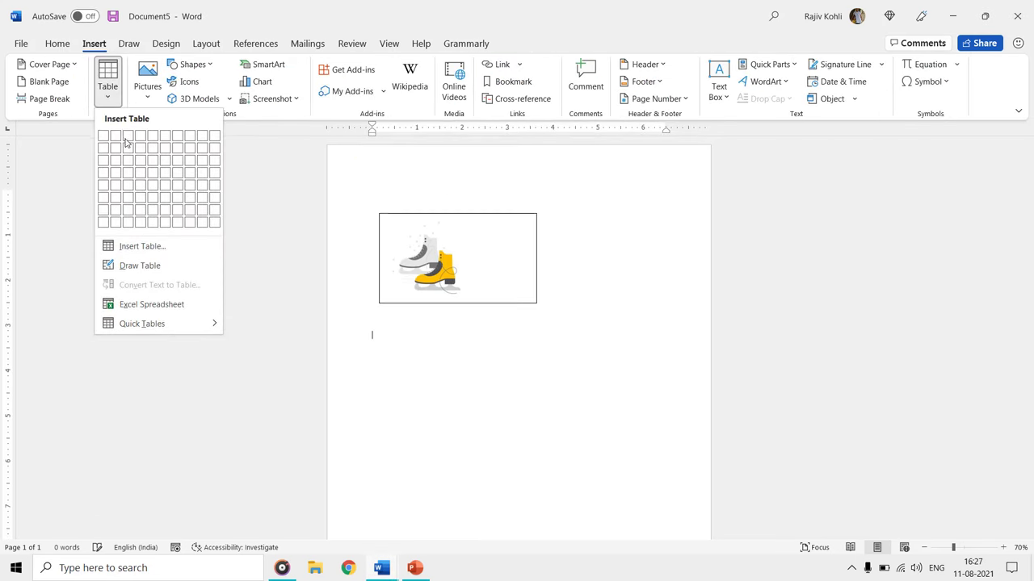
left_click(128, 160)
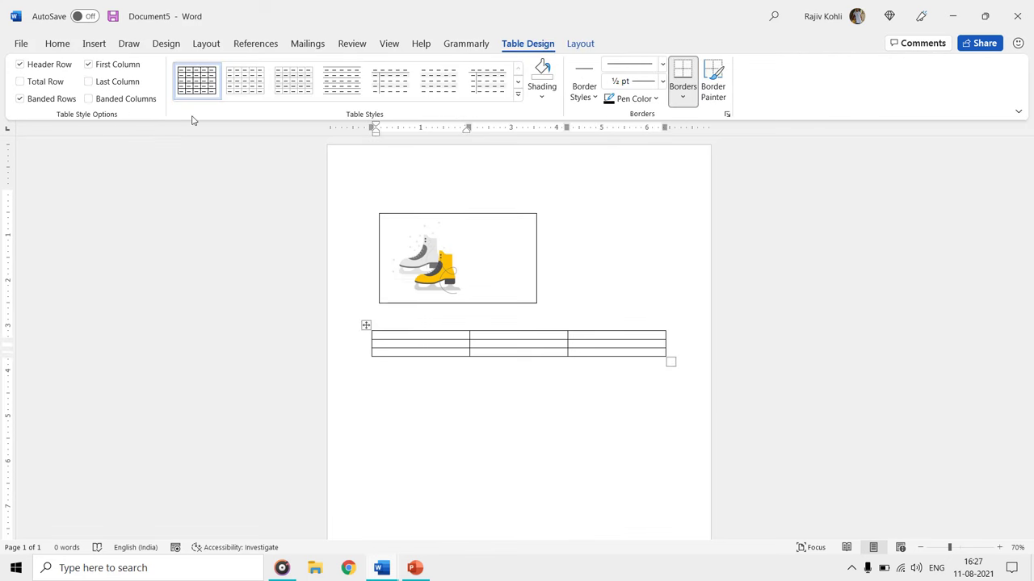
left_click(94, 43)
left_click(147, 76)
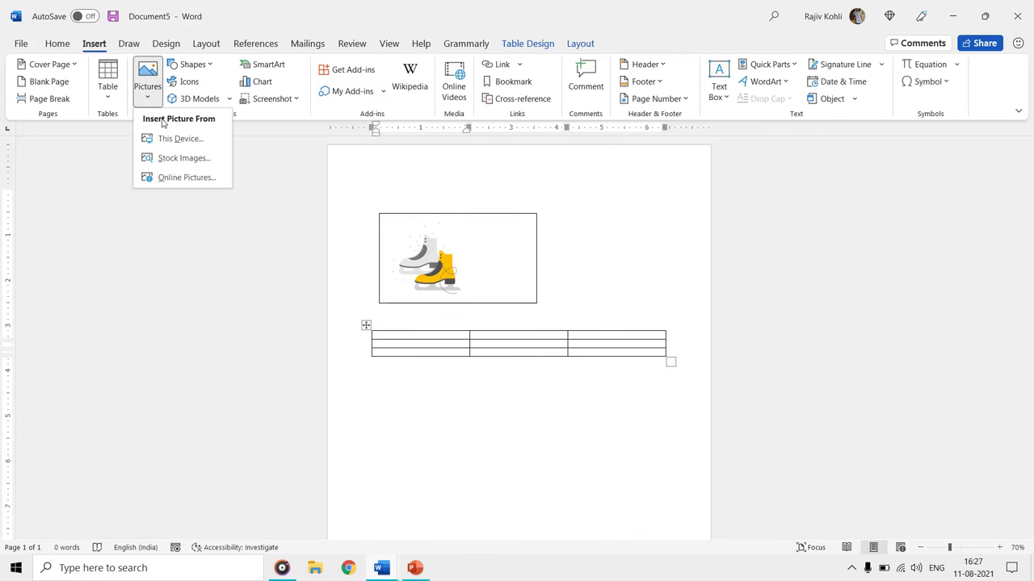
left_click(166, 139)
double_click(382, 198)
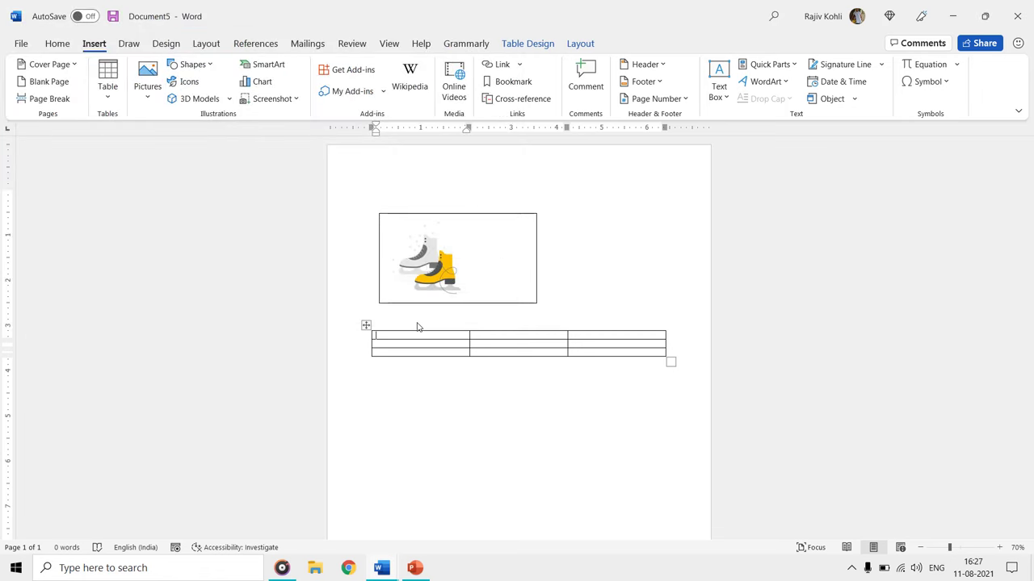
key("ctrl+v")
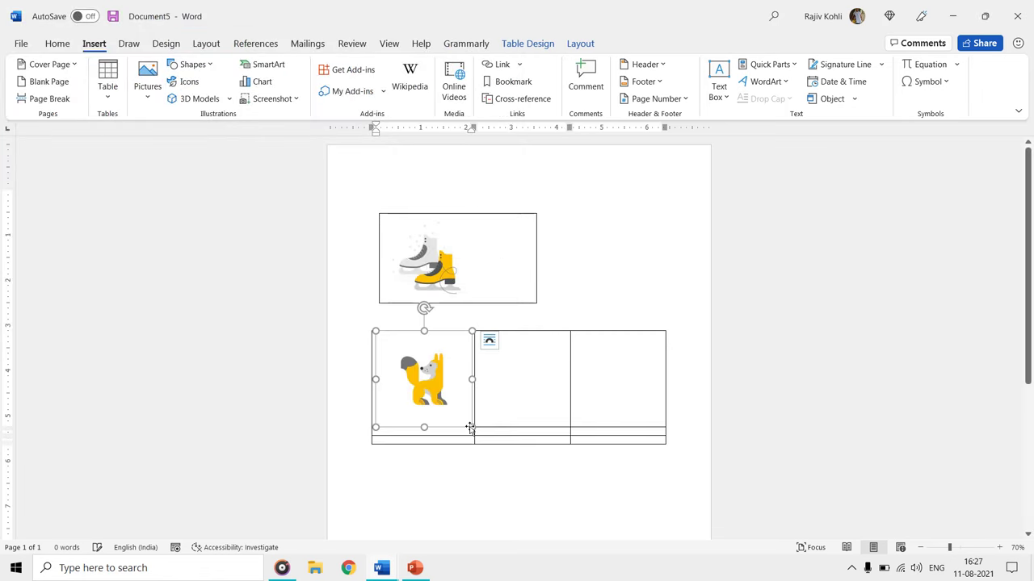
Insert the Picture3 ball image into a table cell and shrink it to fit
left_click(475, 386)
left_click(94, 44)
left_click(148, 81)
left_click(165, 139)
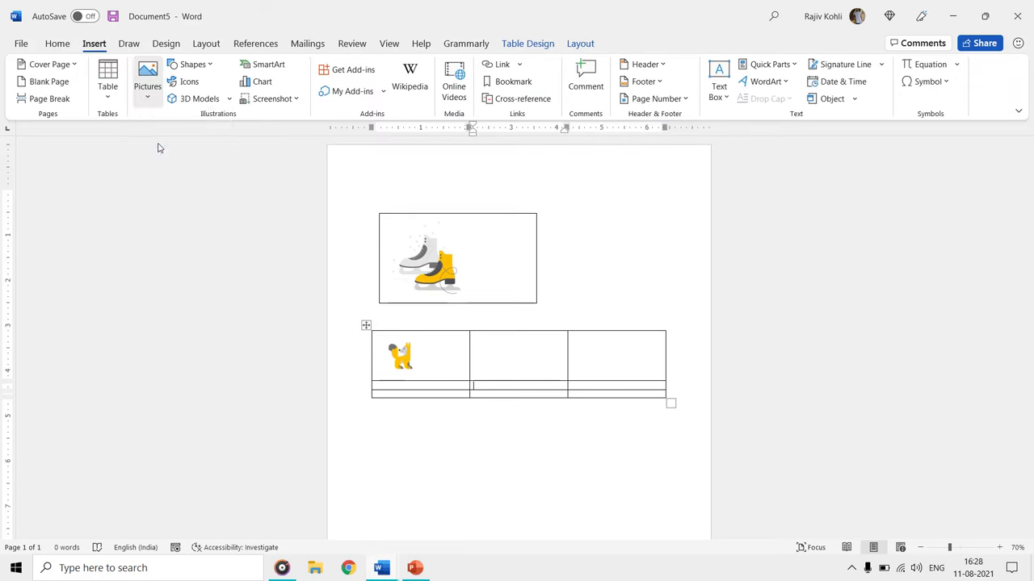
left_click(449, 212)
double_click(449, 212)
left_click_drag(547, 452, 528, 434)
left_click(573, 439)
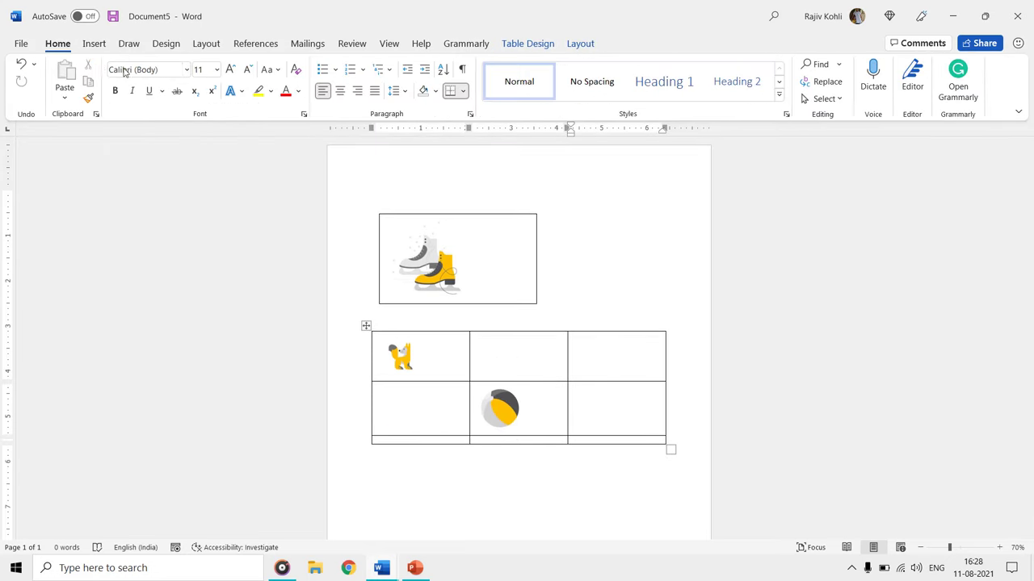
Insert the Bus picture into another table cell
left_click(93, 43)
left_click(144, 93)
left_click(180, 139)
double_click(231, 234)
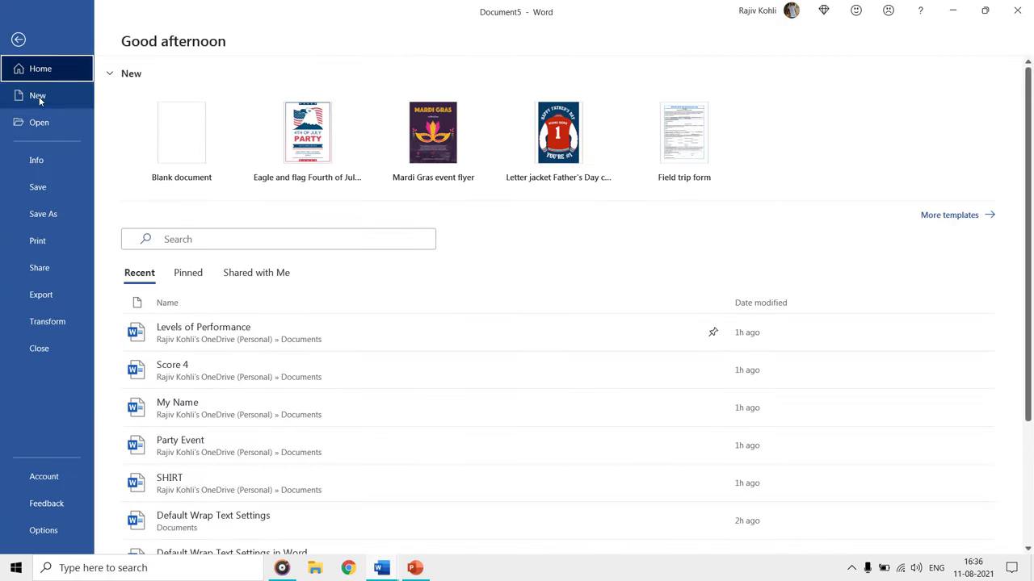
left_click(37, 95)
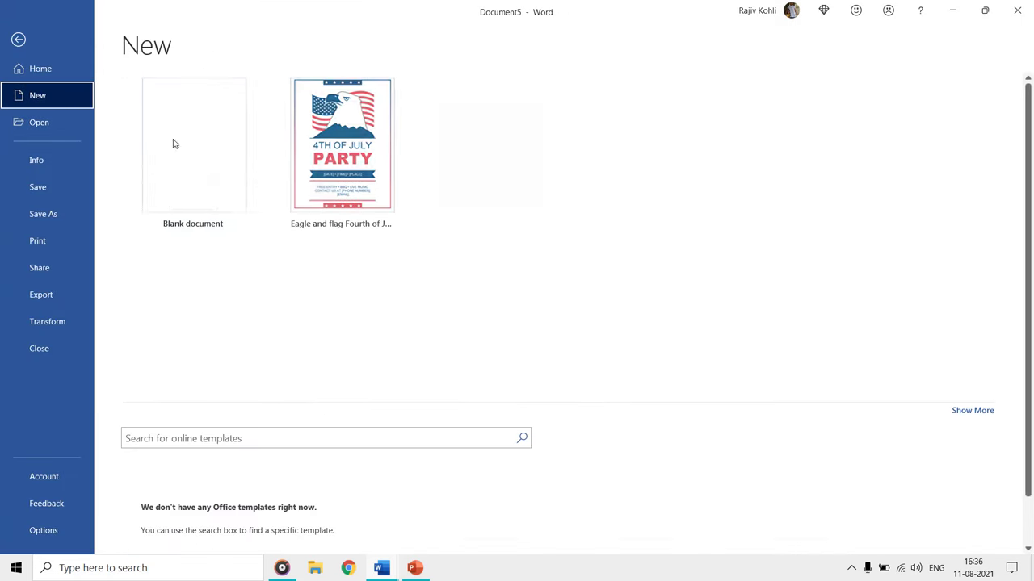
left_click(178, 136)
left_click(94, 44)
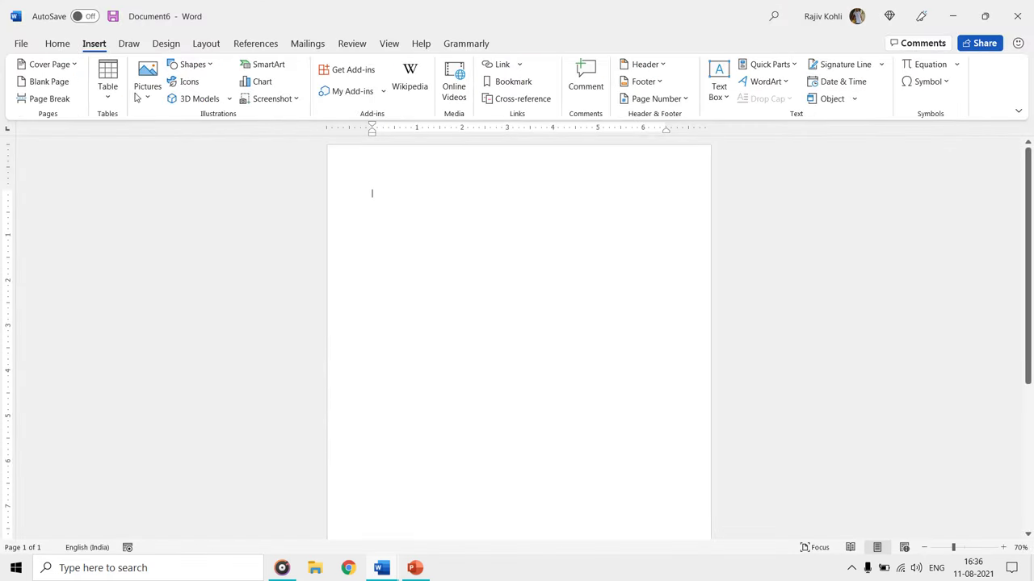
left_click(147, 89)
left_click(162, 136)
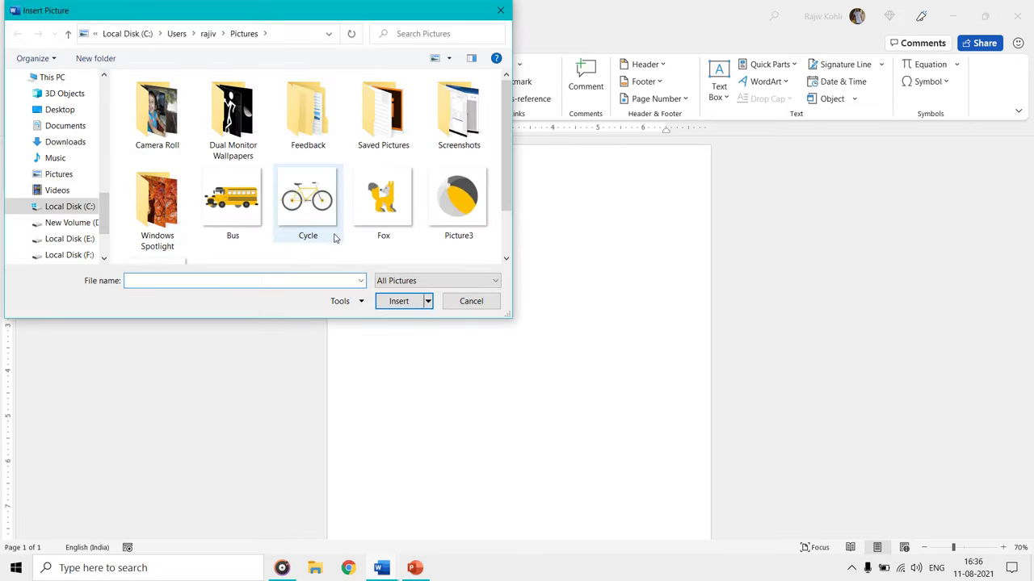
scroll(334, 234, "down", 1)
double_click(157, 218)
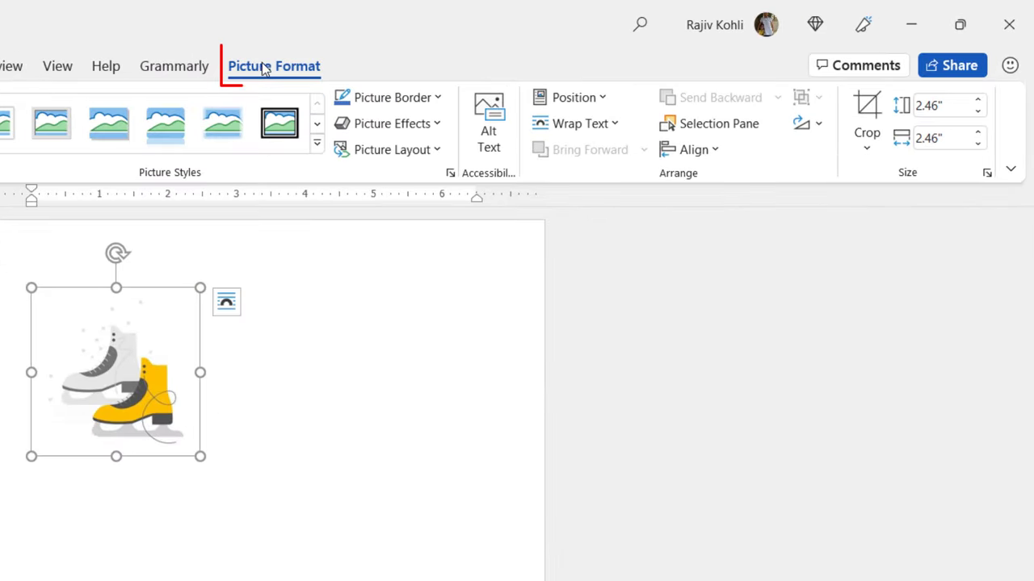
left_click(581, 125)
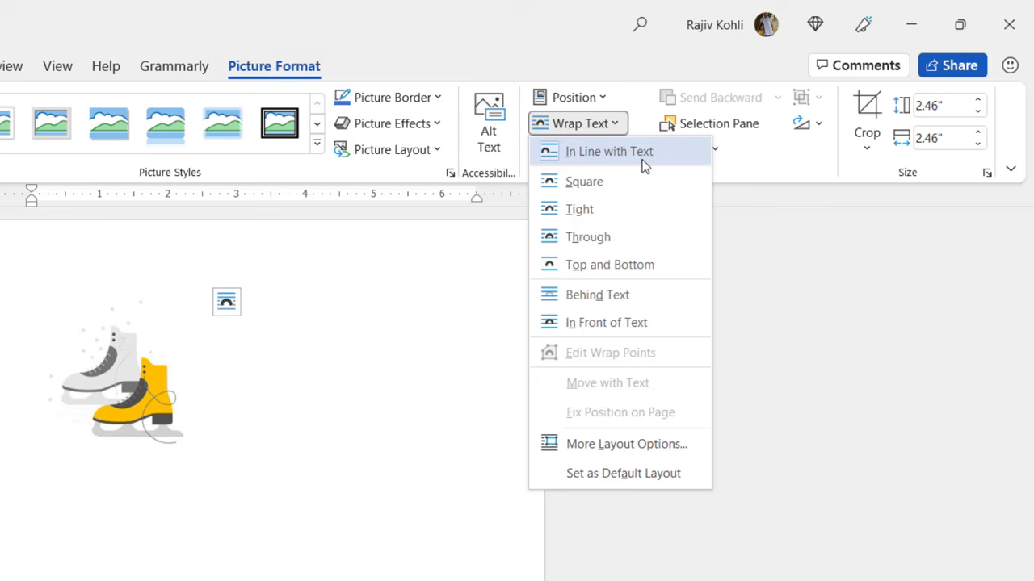
left_click(593, 444)
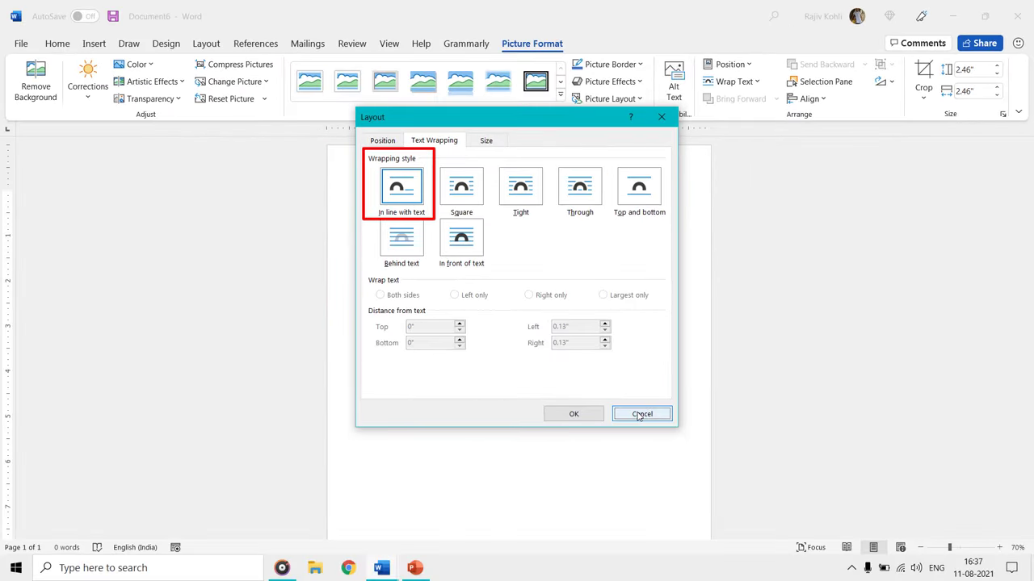
left_click(640, 415)
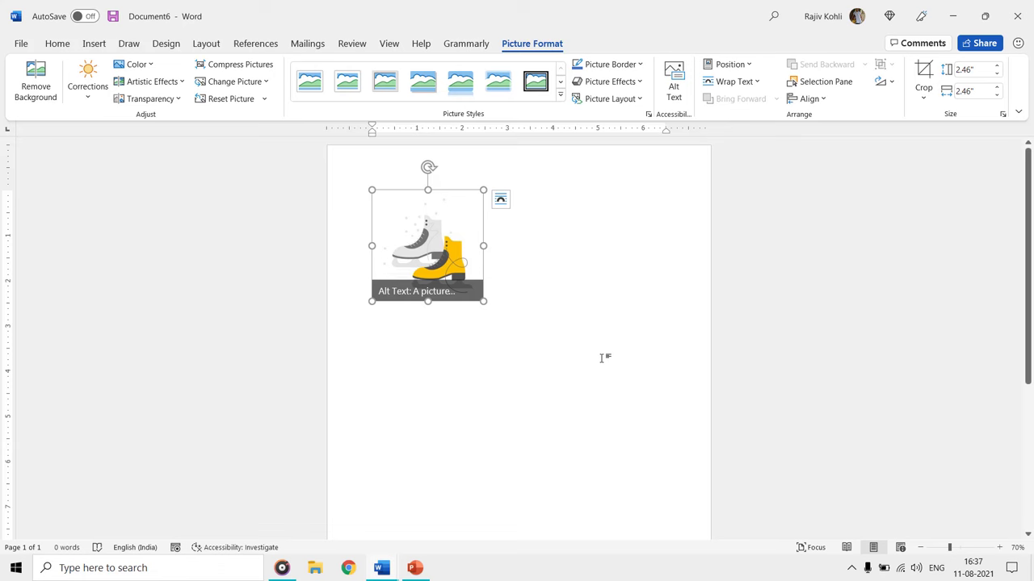
Draw a rectangle beside the skates picture, then drag it below the picture
left_click(93, 43)
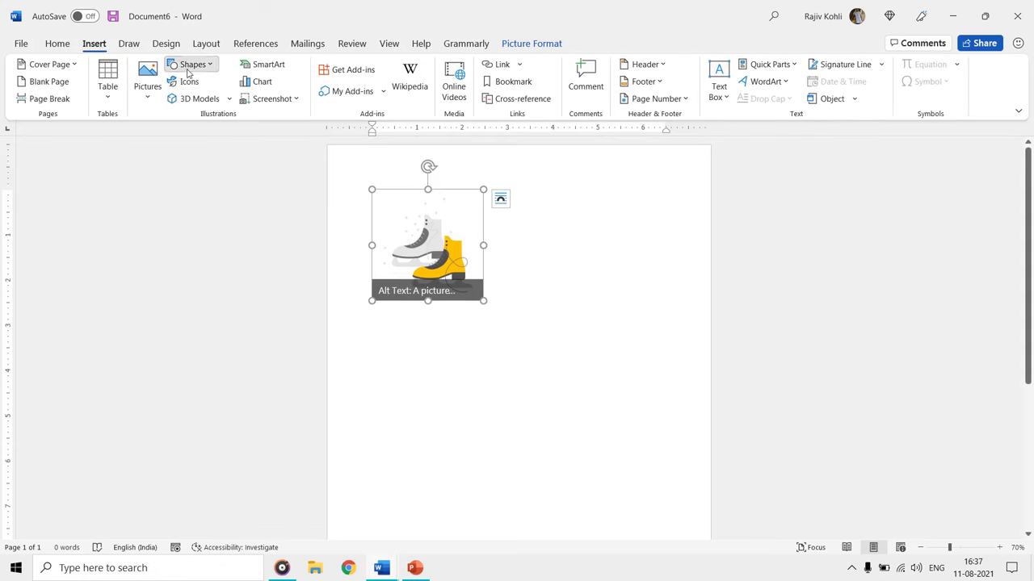
left_click(191, 65)
left_click(212, 104)
left_click_drag(524, 215, 616, 282)
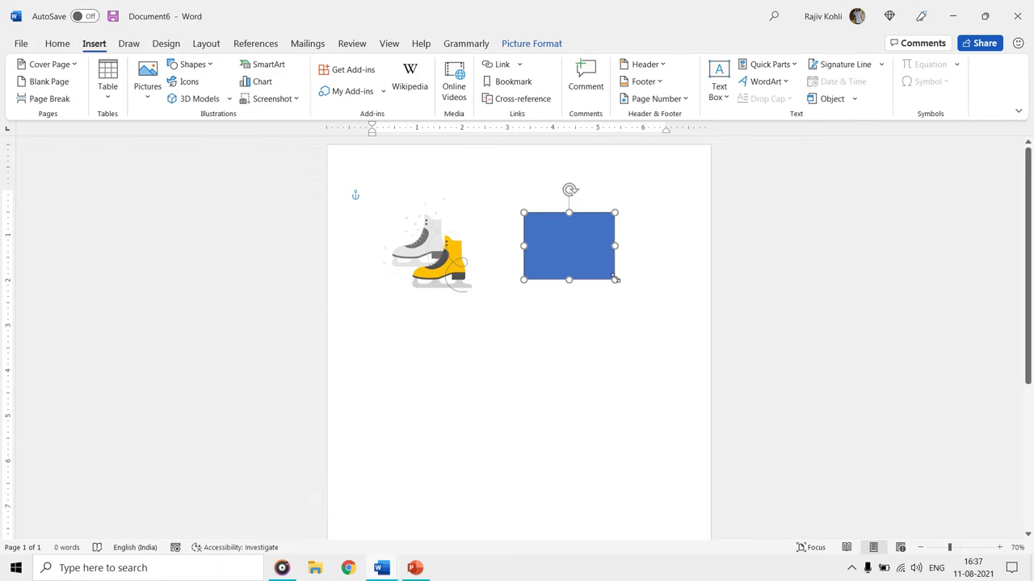
mouse_move(569, 247)
left_mouse_down()
mouse_move(567, 398)
mouse_move(437, 382)
left_mouse_up()
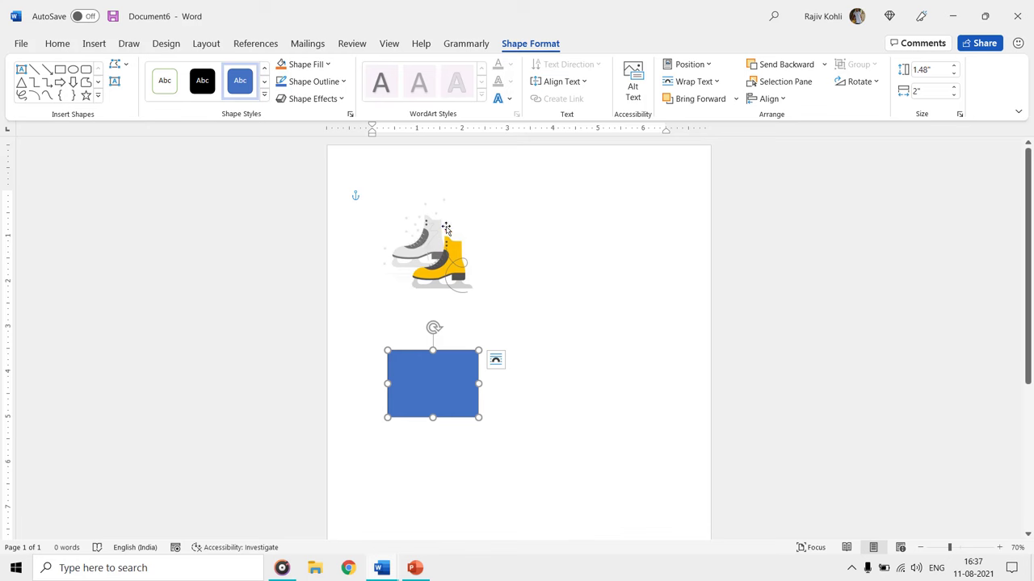
Set the skate picture's text wrapping to Square
left_click(434, 238)
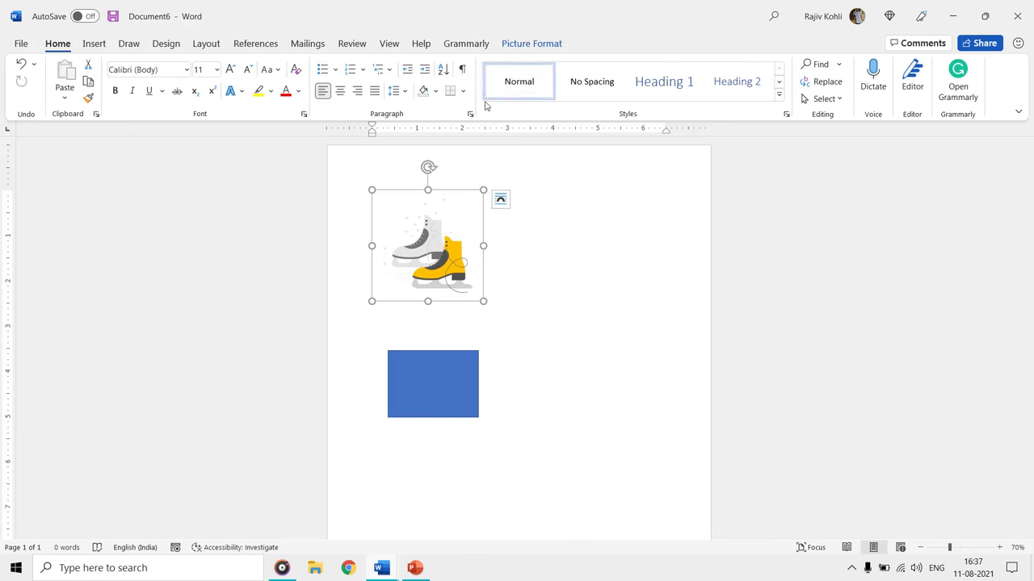
left_click(530, 43)
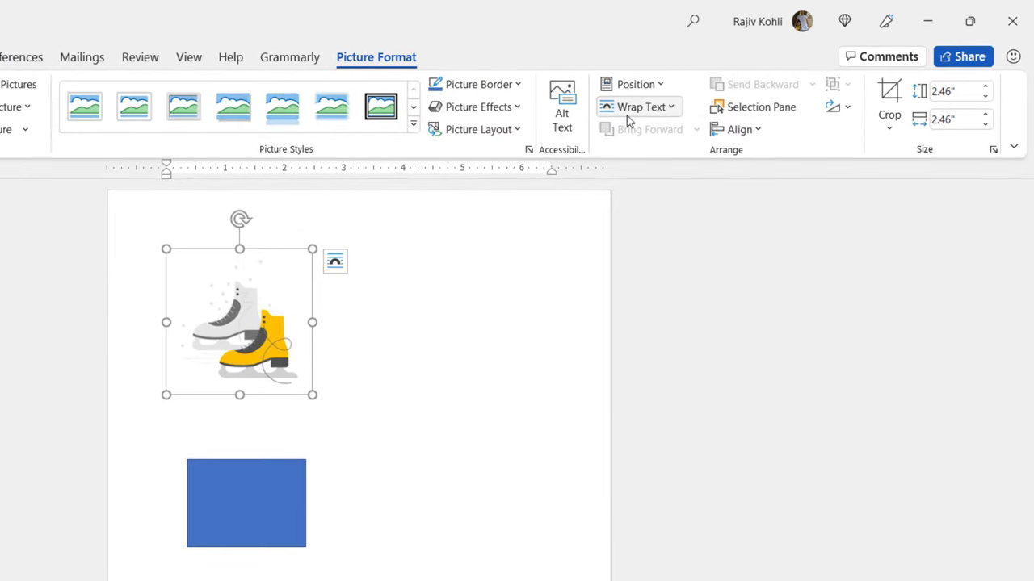
left_click(636, 108)
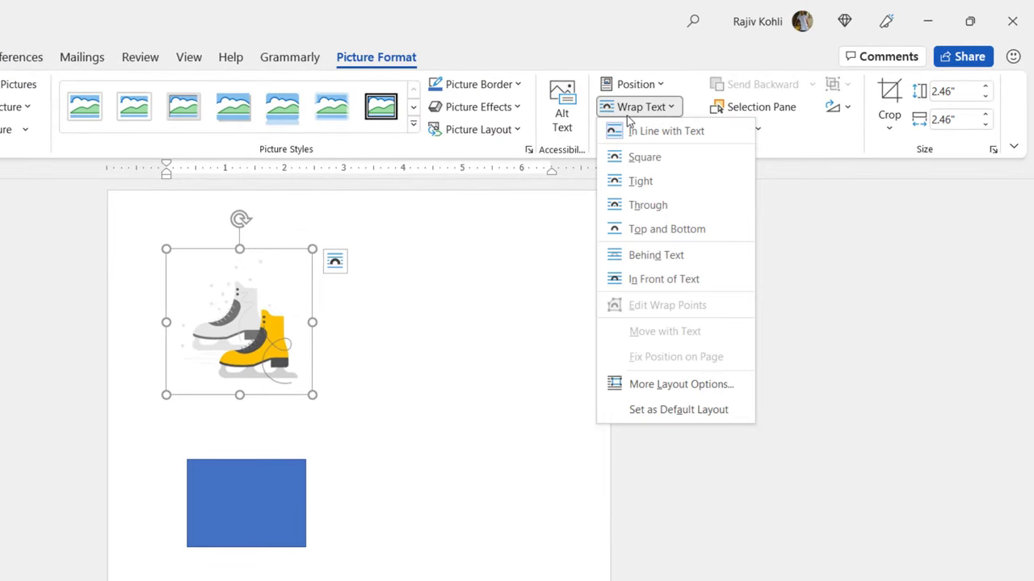
left_click(639, 161)
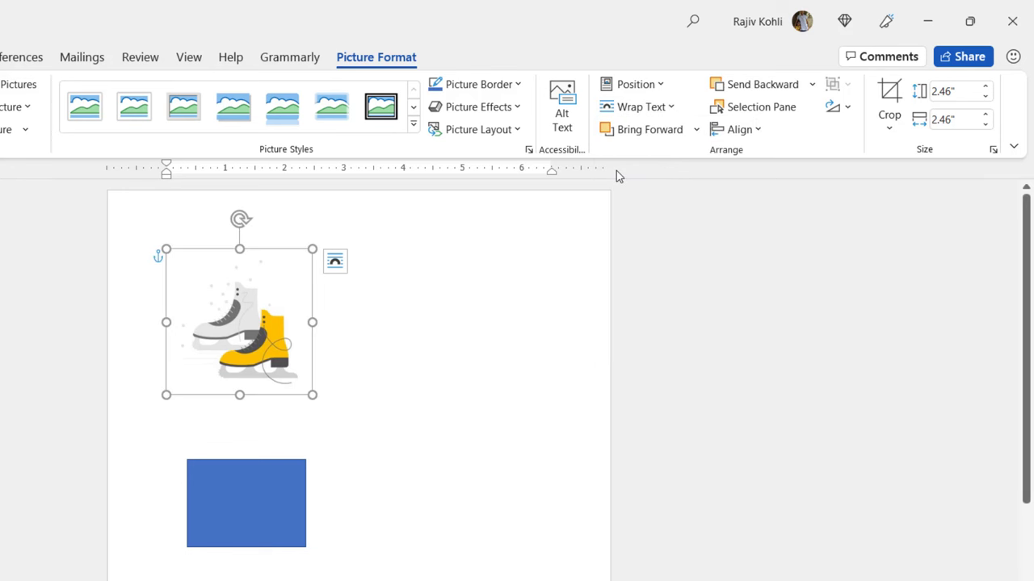
Make Square wrapping the default layout for new pictures via Set as Default Layout
left_click(634, 109)
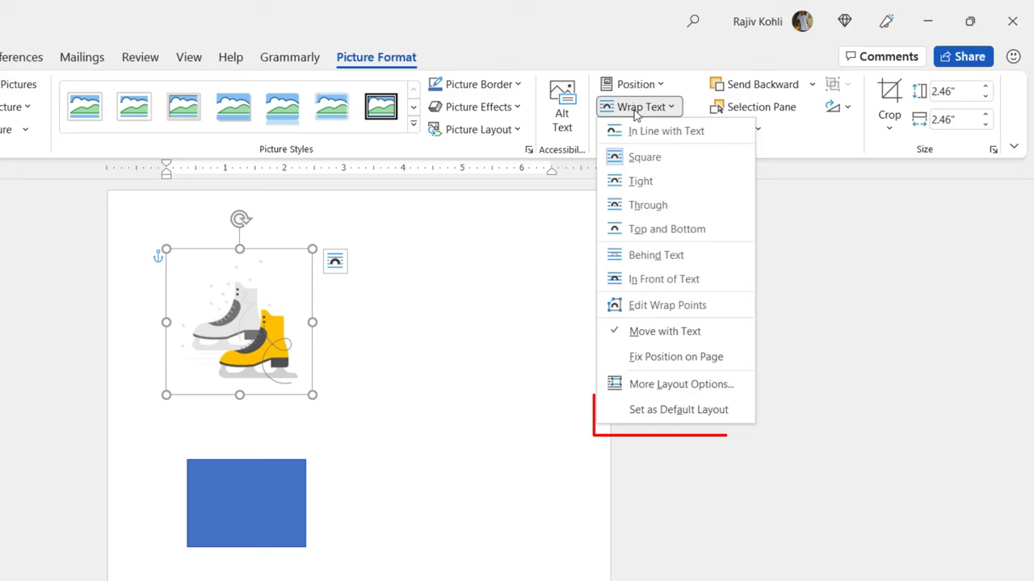
left_click(645, 411)
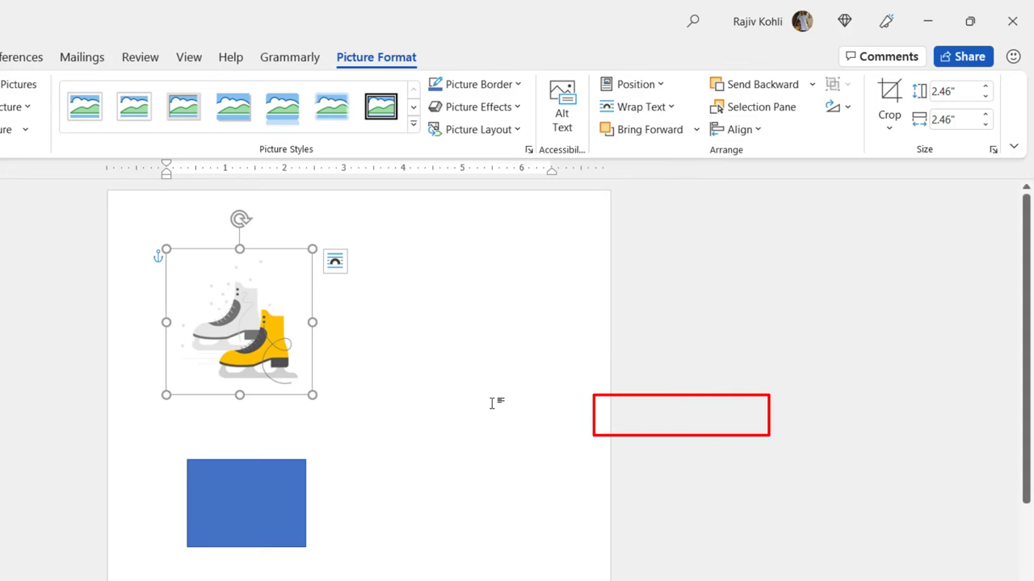
left_click(654, 110)
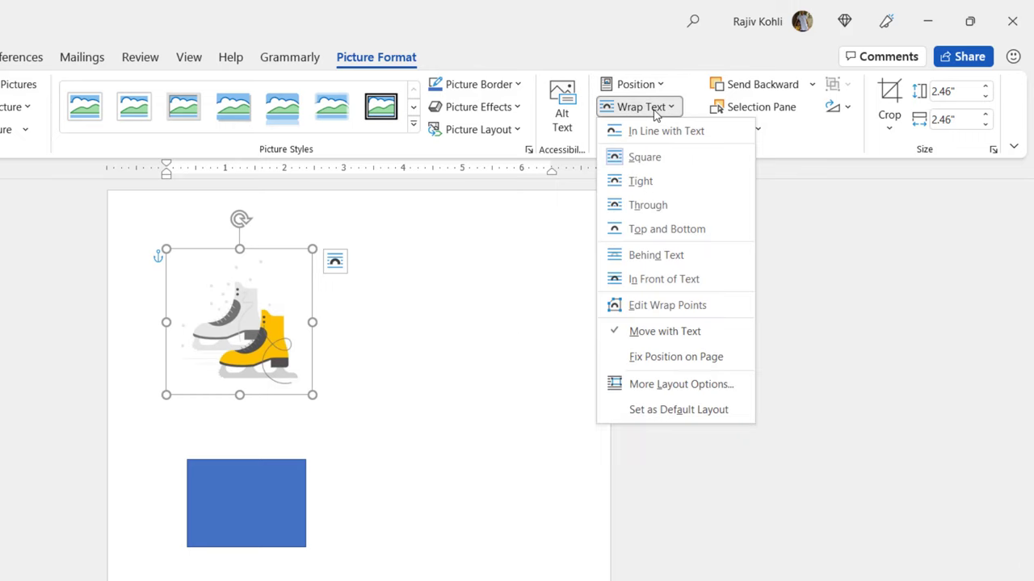
left_click(654, 110)
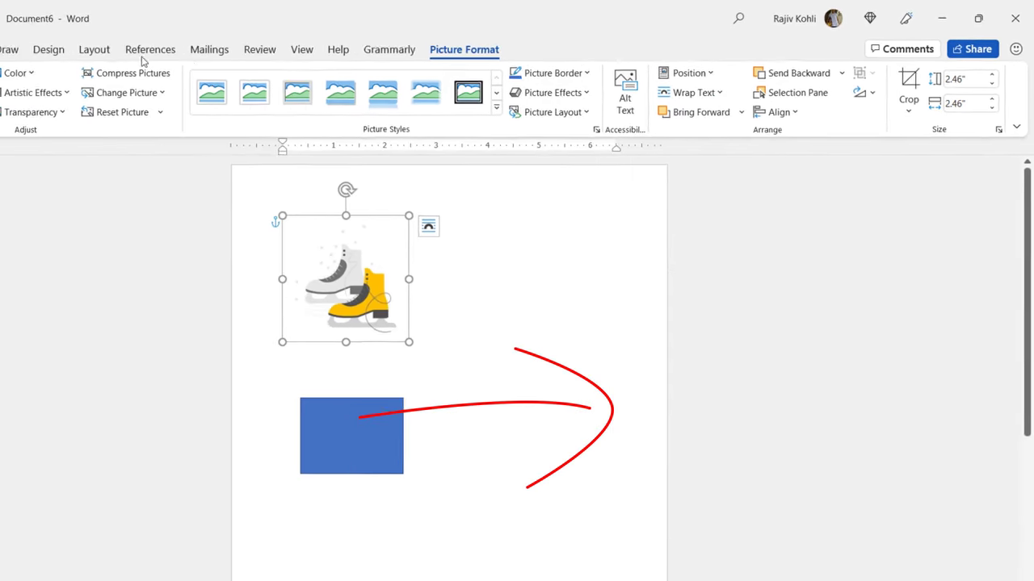
In Word Options > Advanced, set 'Insert/paste pictures as' to Square and confirm with OK
left_click(19, 42)
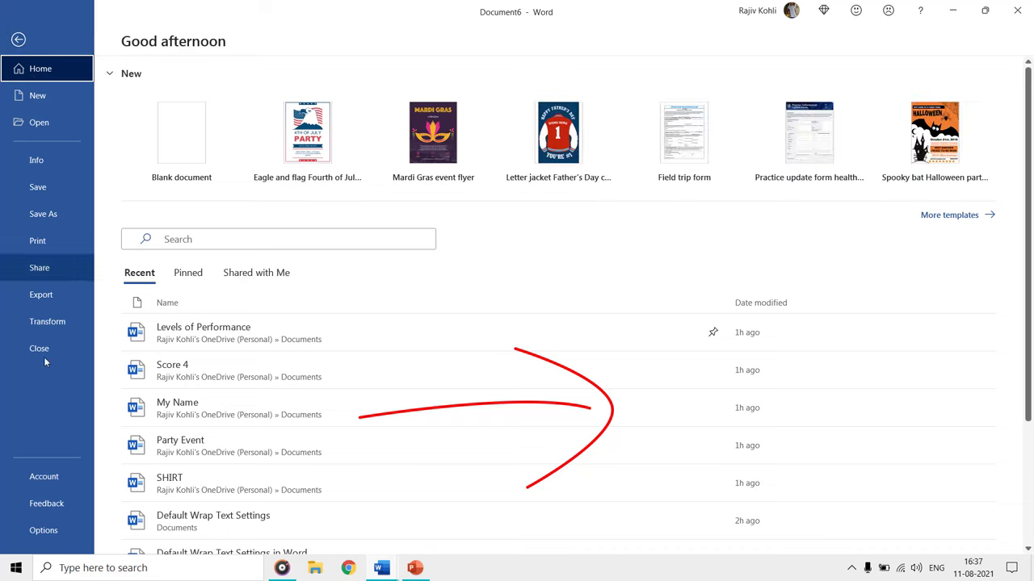
left_click(44, 531)
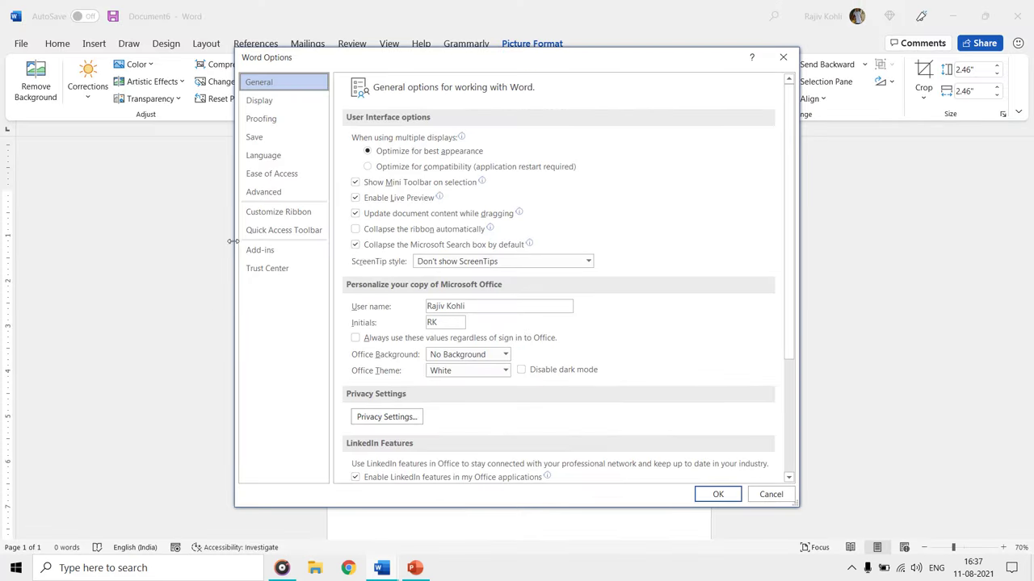
left_click(278, 193)
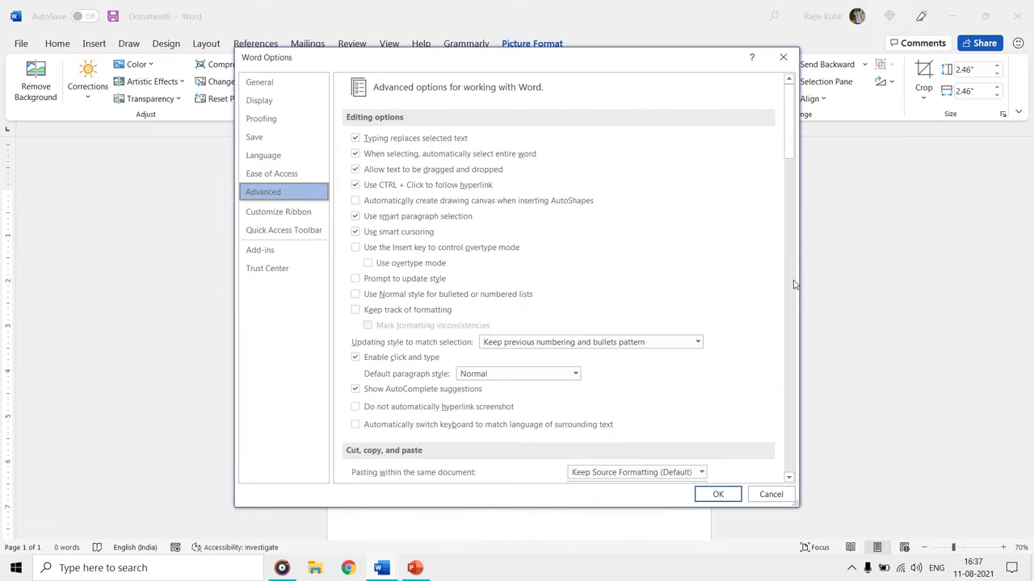
left_click_drag(787, 134, 788, 181)
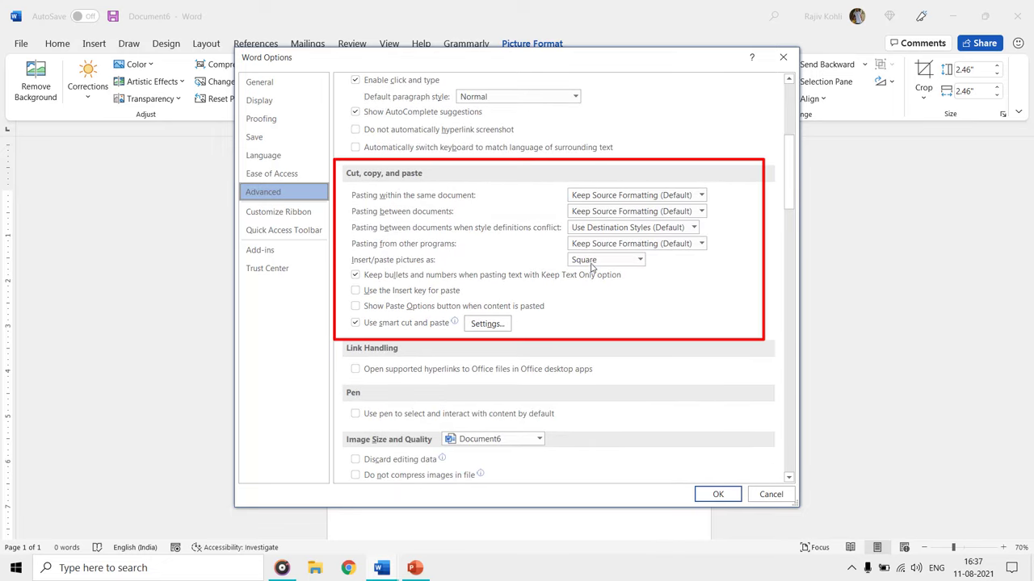
left_click(596, 260)
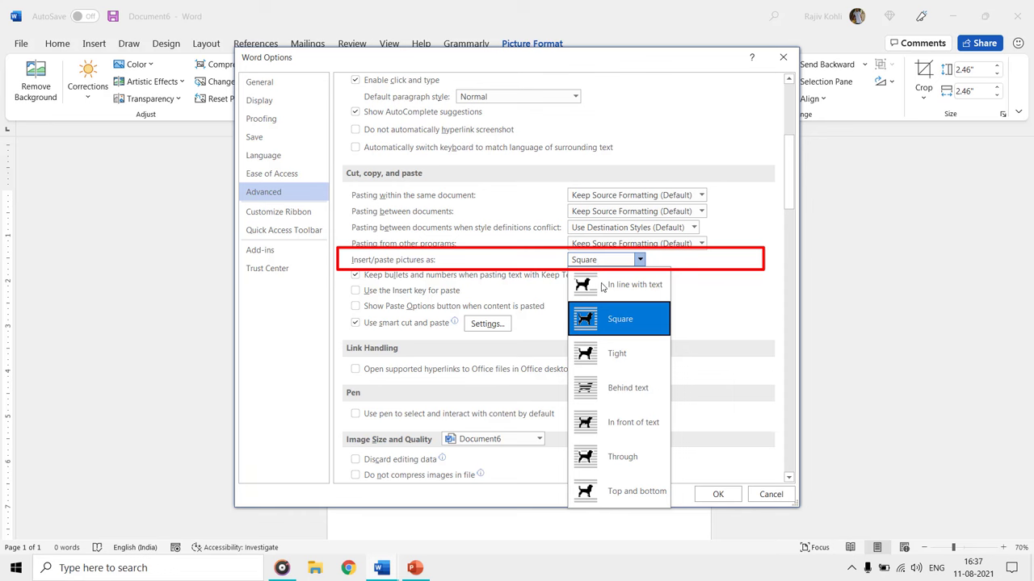
left_click(615, 323)
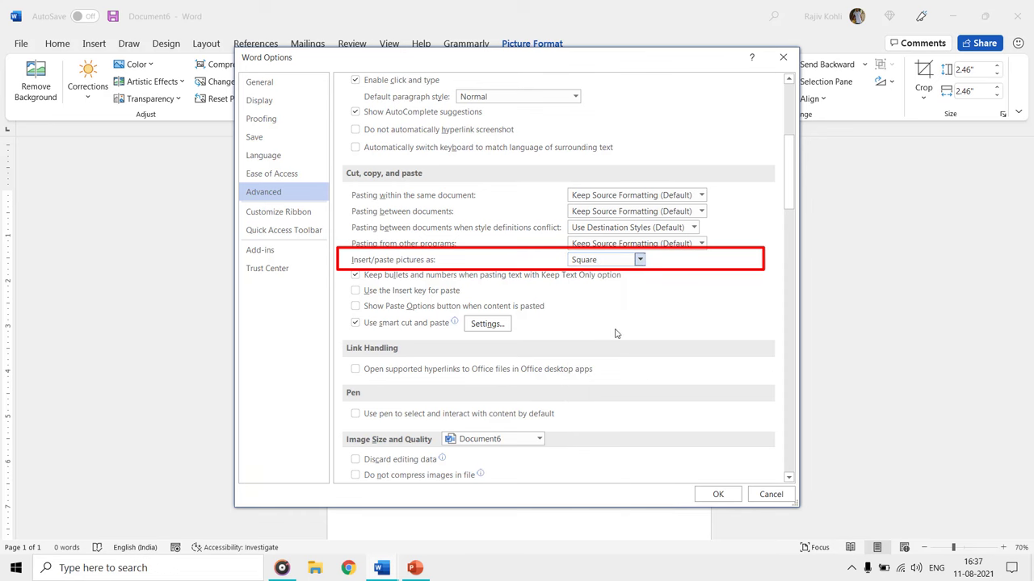
left_click(712, 492)
Insert the Picture3 ball image from this device and drag it beside the blue rectangle
left_click(93, 44)
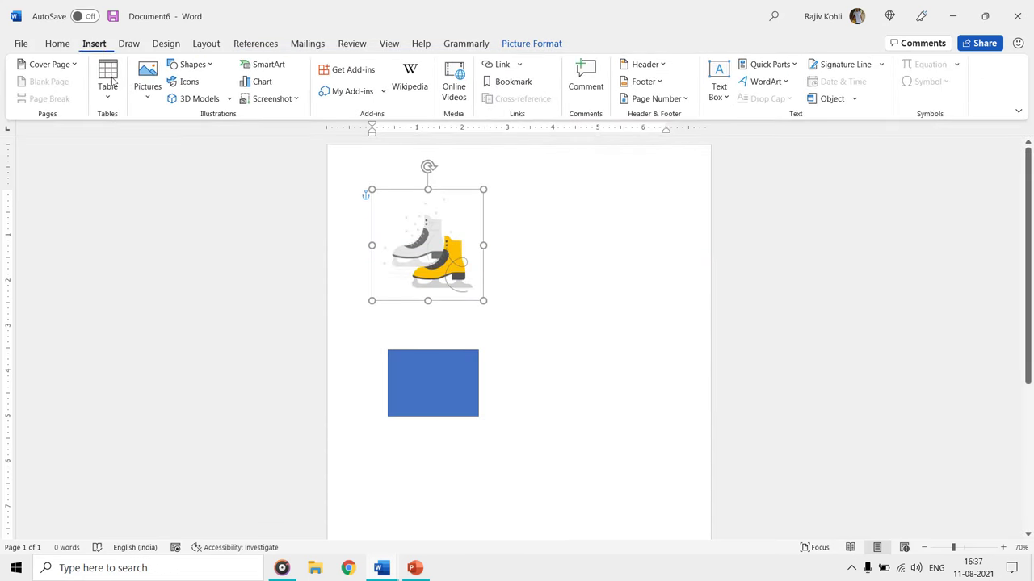
left_click(152, 102)
left_click(199, 140)
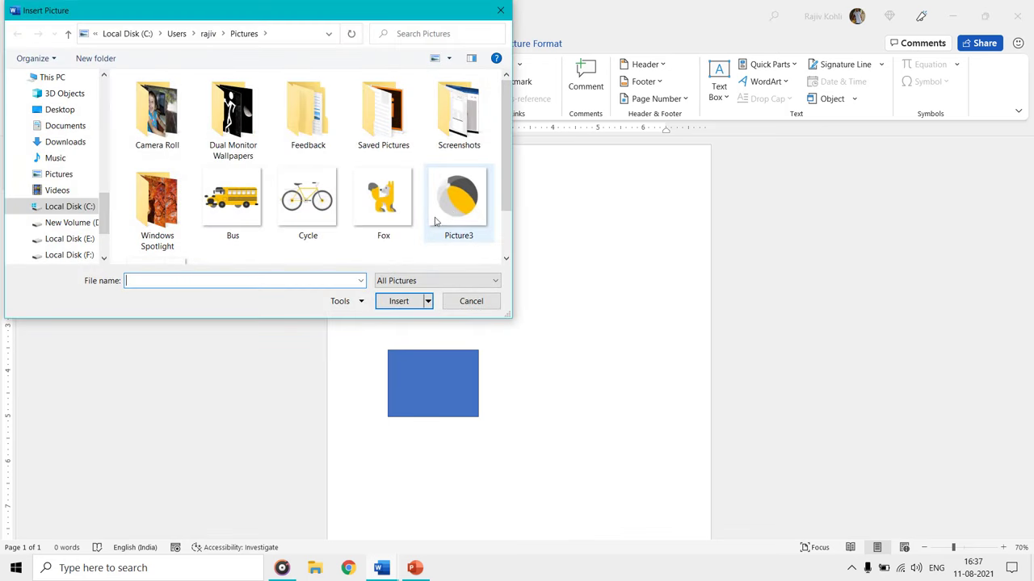
left_click(453, 214)
double_click(452, 214)
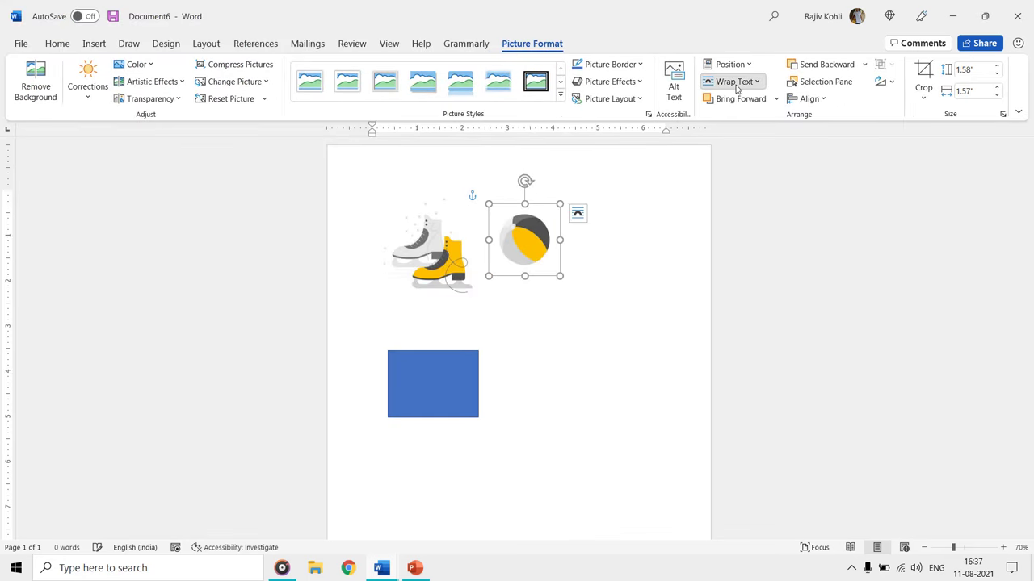
left_click(737, 81)
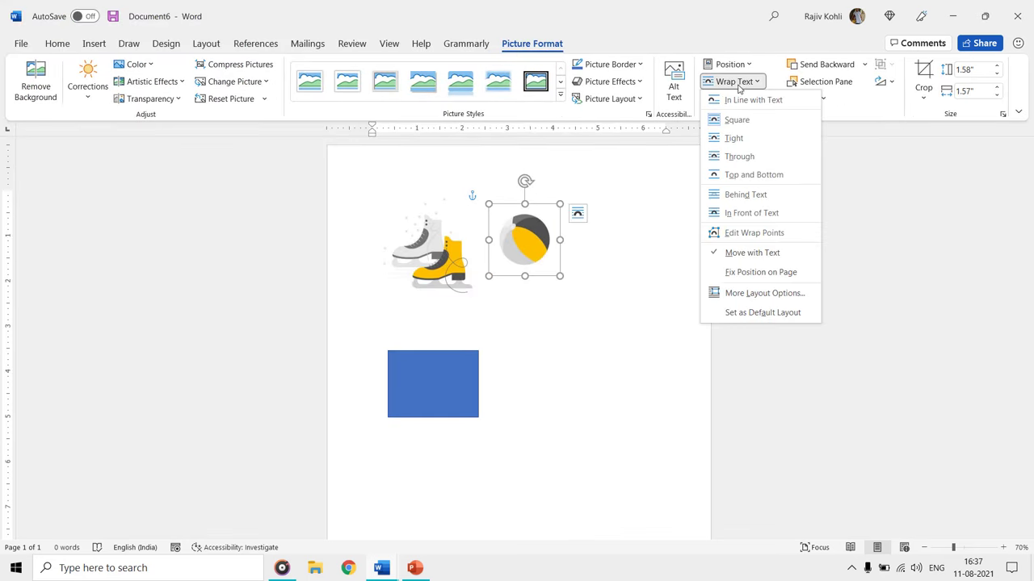
left_click(514, 240)
left_click_drag(527, 260, 591, 349)
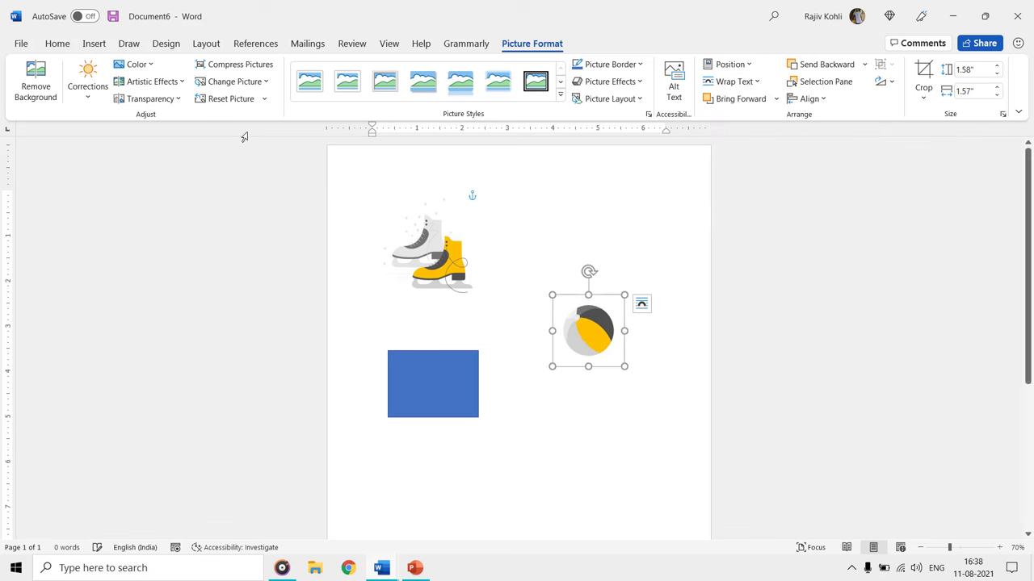
Insert the Cycle picture and move it below the ball
left_click(93, 43)
left_click(147, 86)
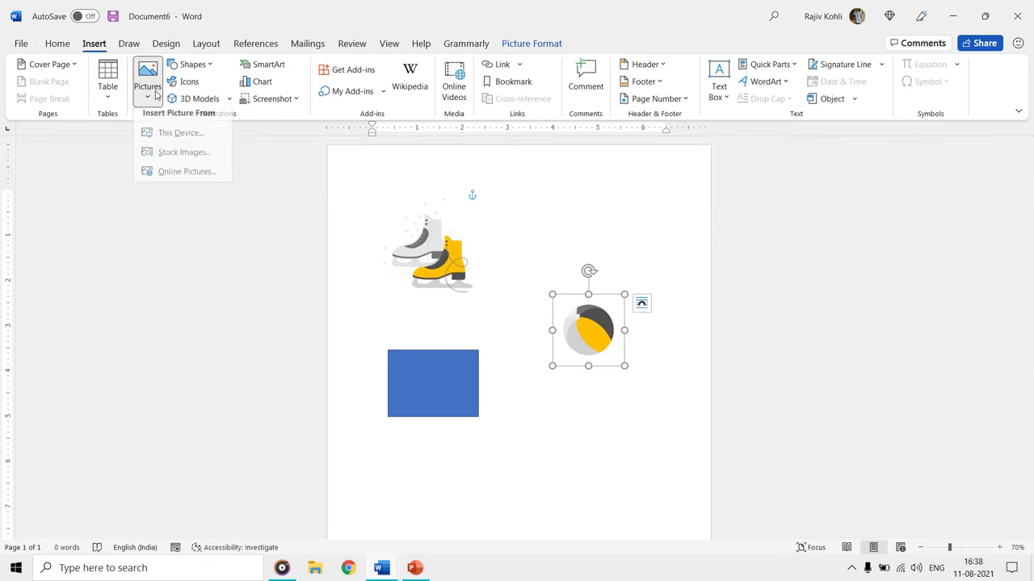
left_click(175, 134)
double_click(309, 221)
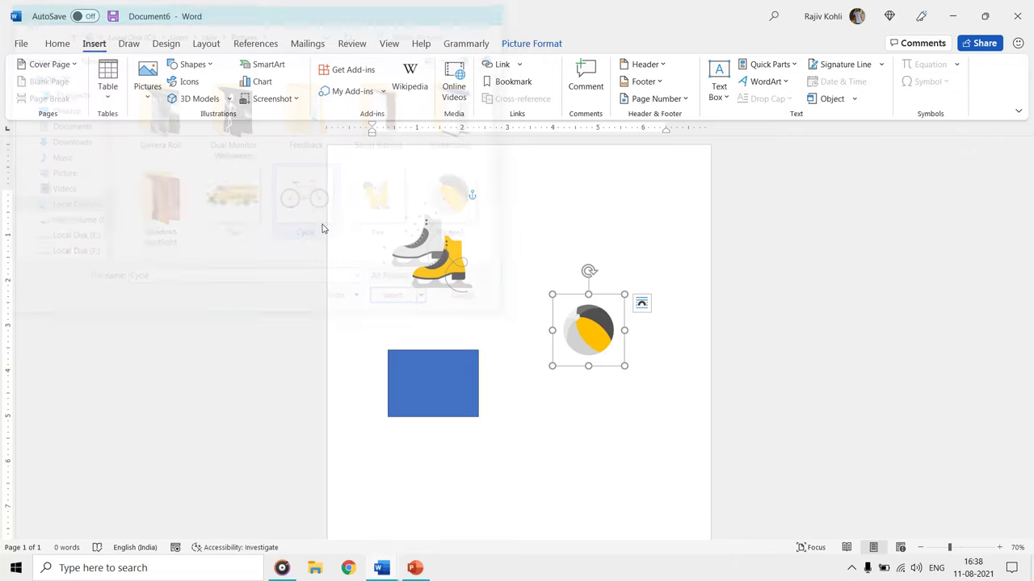
left_click_drag(535, 256, 555, 445)
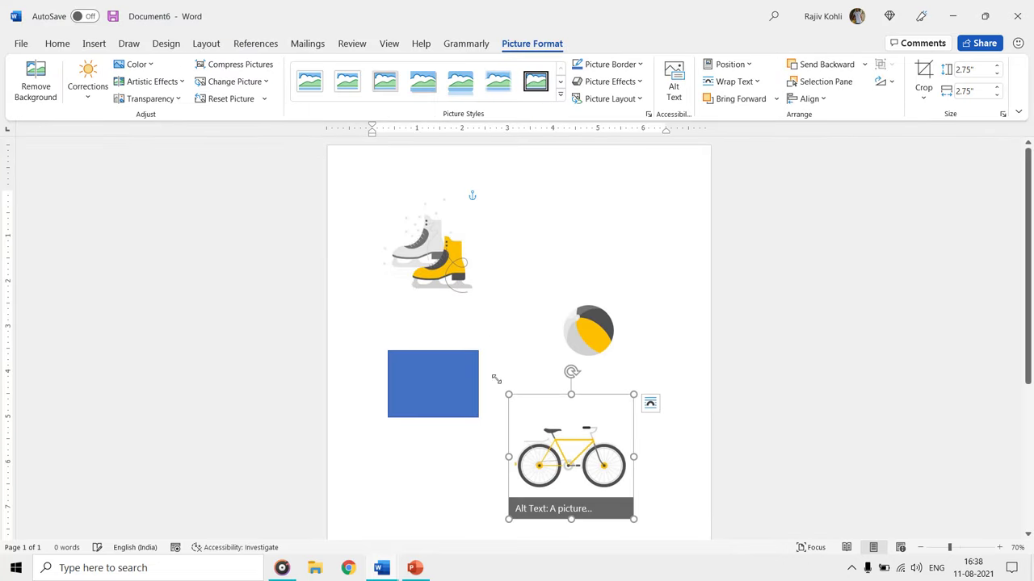
Start inserting another picture from this device and select the Fox image
left_click(94, 43)
left_click(147, 76)
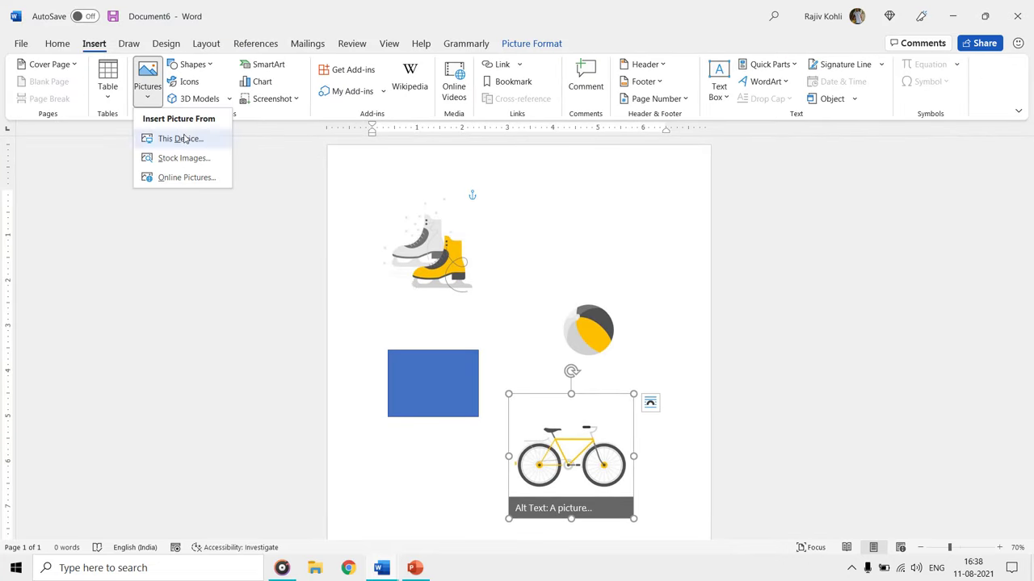
left_click(165, 136)
scroll(394, 171, "down", 1)
left_click(384, 136)
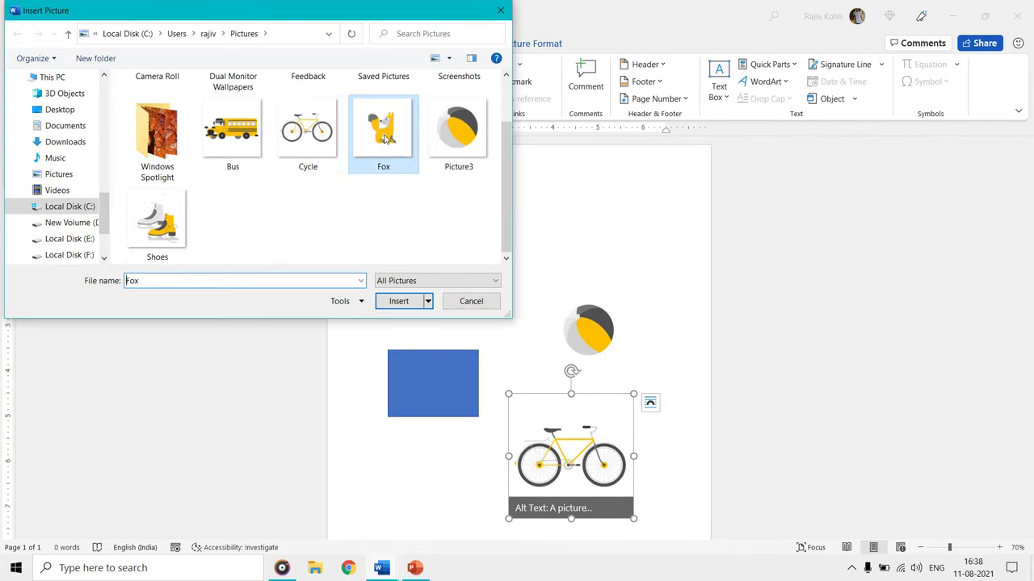